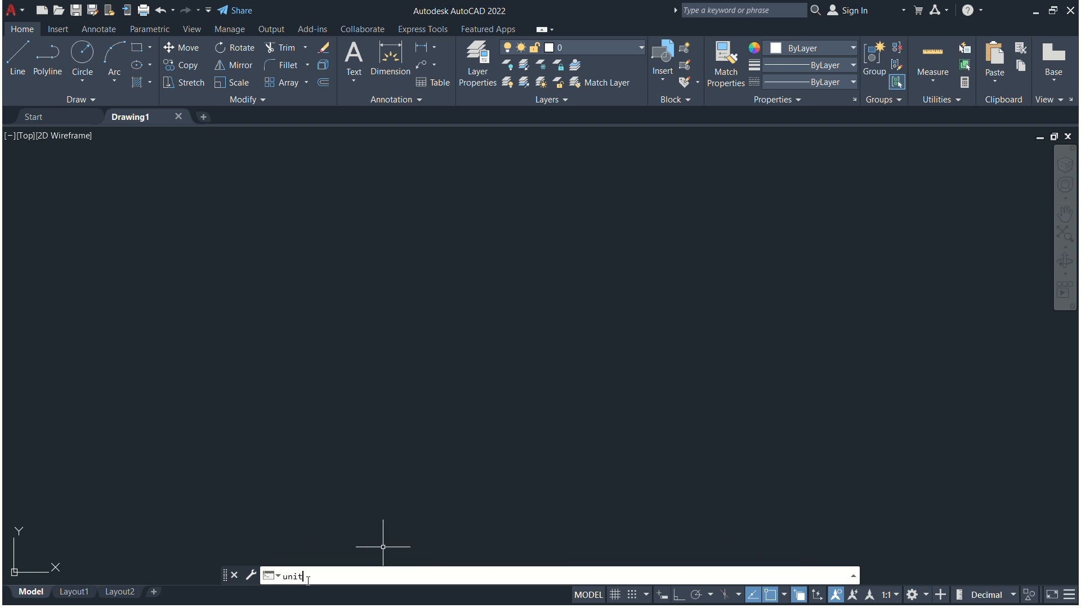
Configure the drawing units with 0.00 length precision, Millimeters for the insertion scale and International lighting.
{"action": "type", "text": "s"}
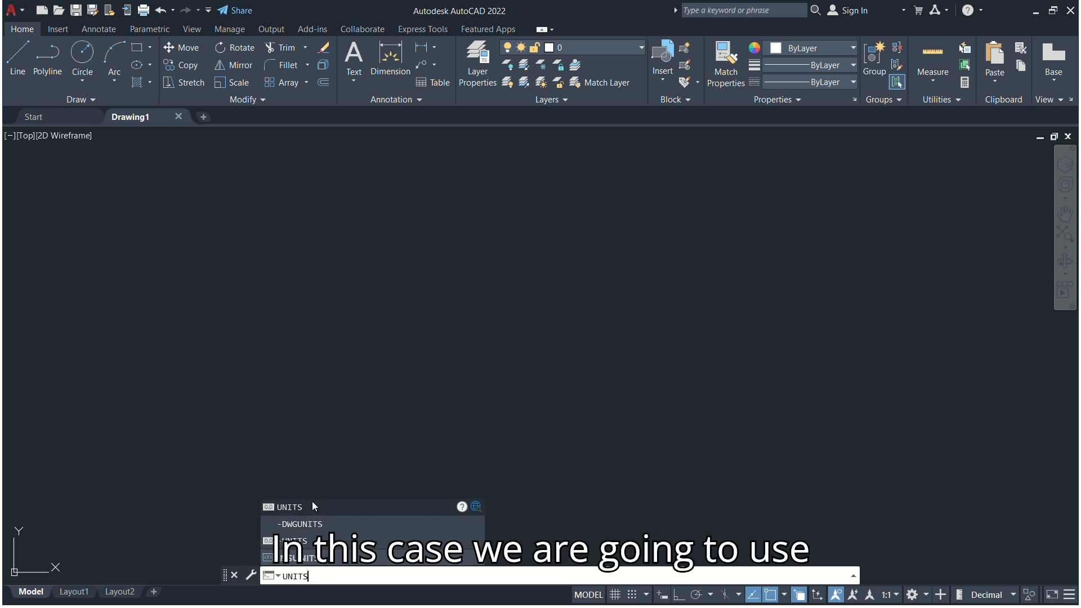
{"action": "left_click", "coordinate": [313, 506]}
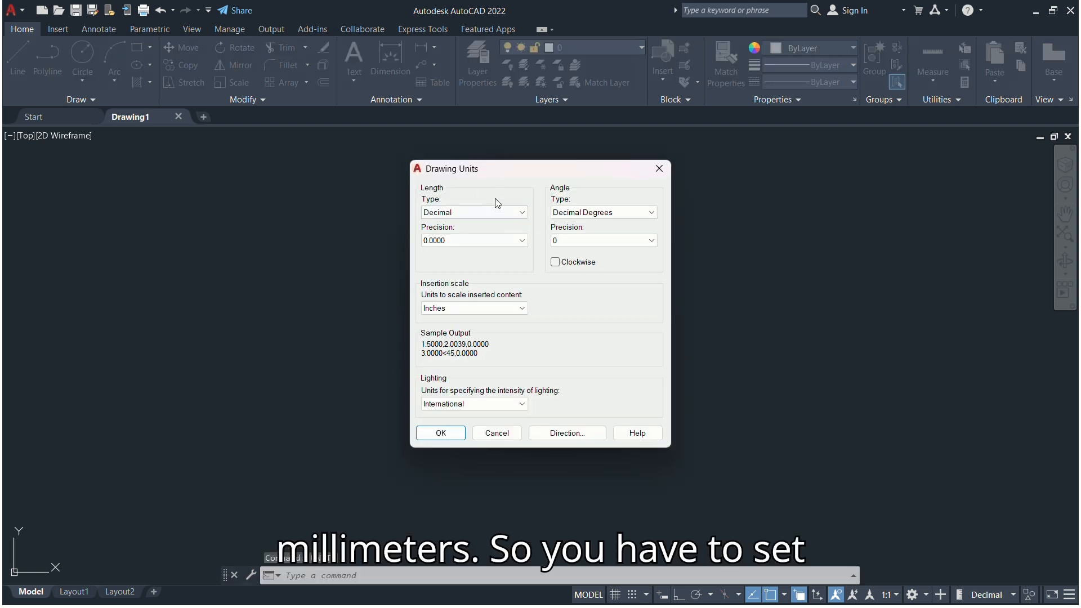
{"action": "left_click", "coordinate": [523, 241]}
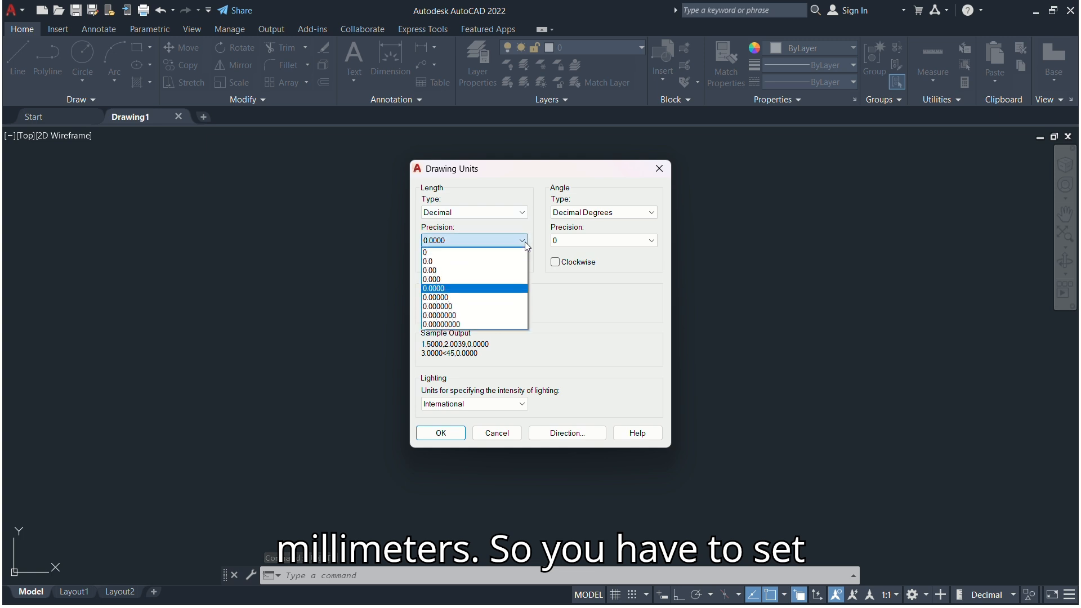
{"action": "left_click", "coordinate": [474, 270]}
{"action": "left_click", "coordinate": [522, 310]}
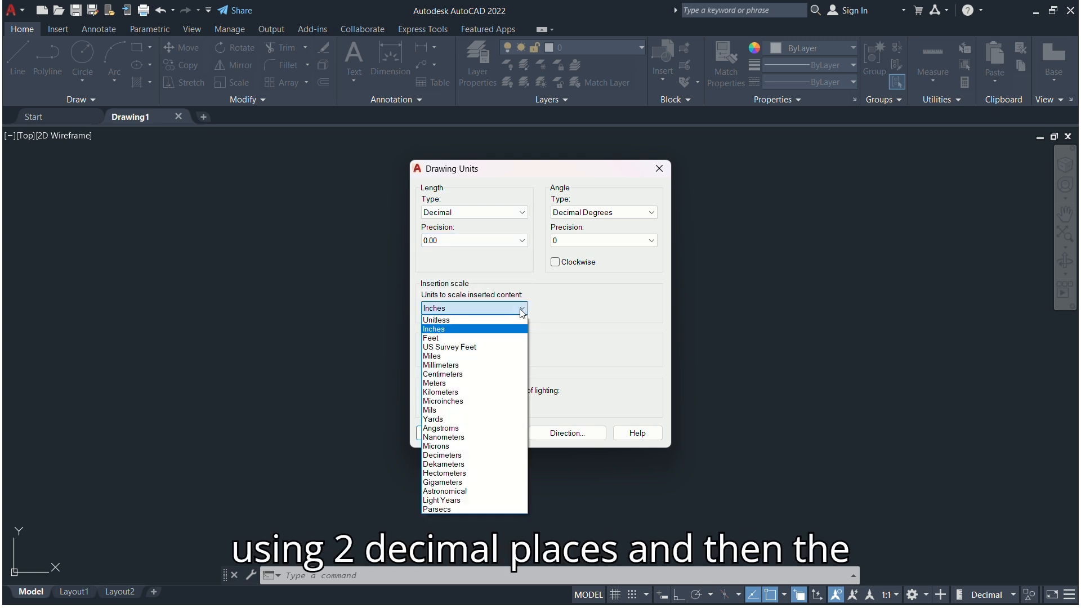
{"action": "left_click", "coordinate": [497, 366]}
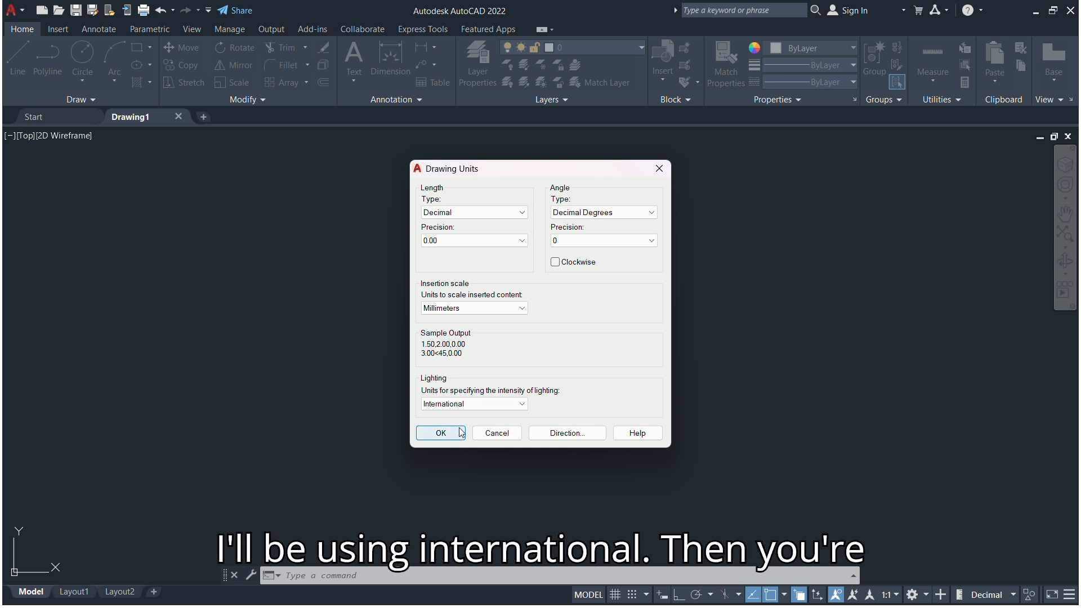
{"action": "left_click", "coordinate": [521, 403]}
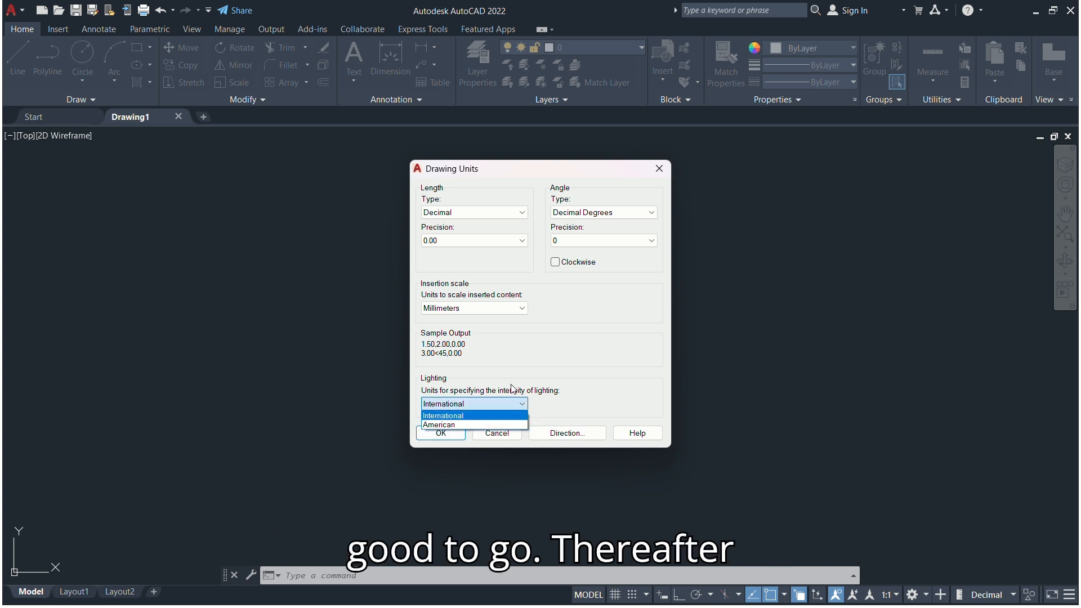
{"action": "left_click", "coordinate": [483, 415]}
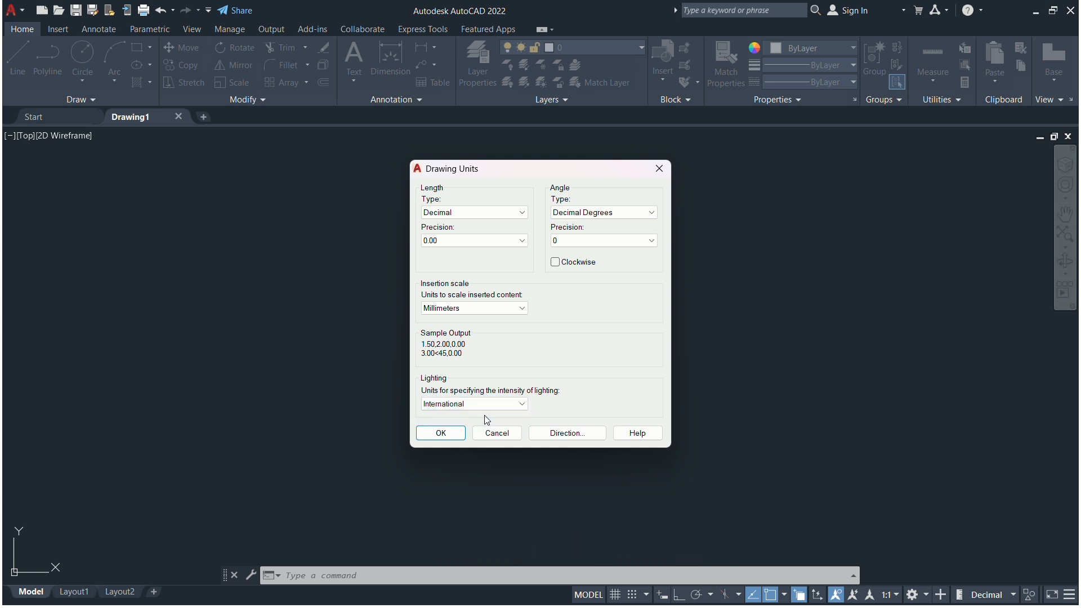
{"action": "left_click", "coordinate": [452, 437]}
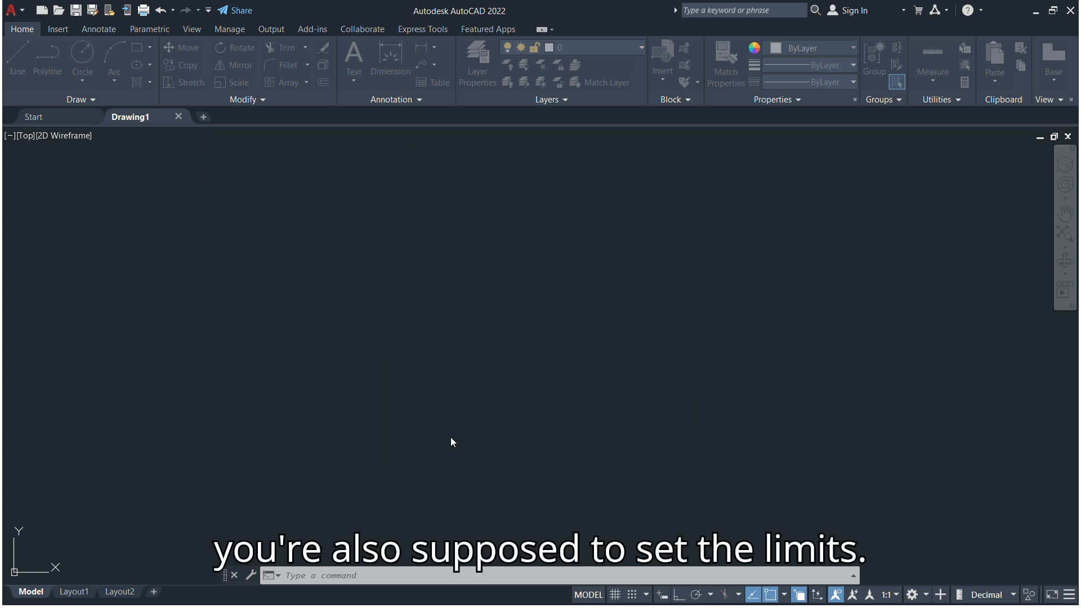
Set the model space limits with the lower left corner at 0,0 and the upper right corner at 10000,10000.
{"action": "left_click", "coordinate": [303, 570]}
{"action": "type", "text": "l"}
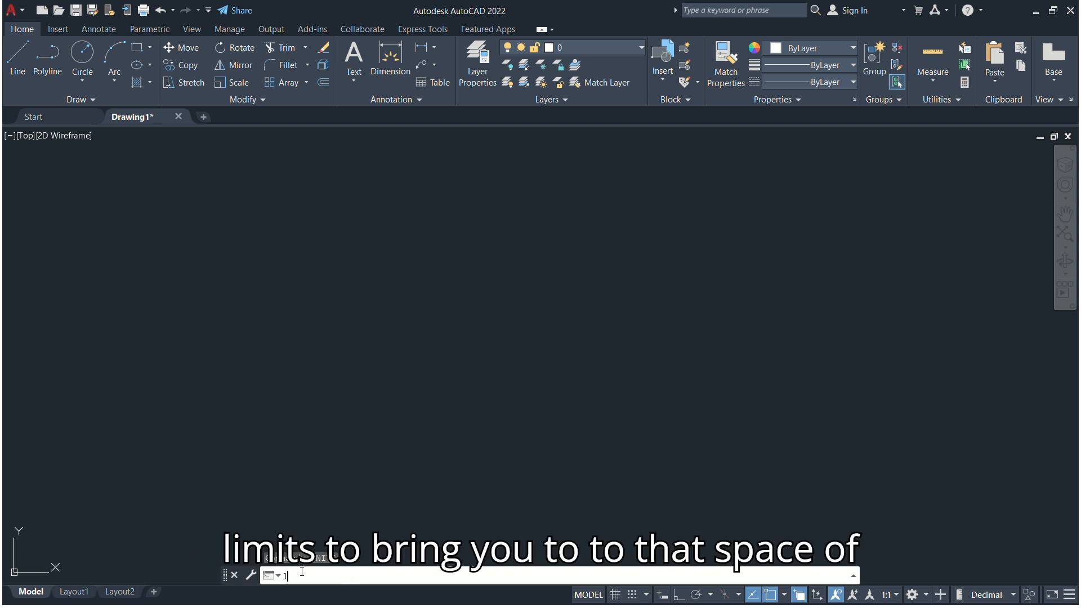
{"action": "type", "text": "imits"}
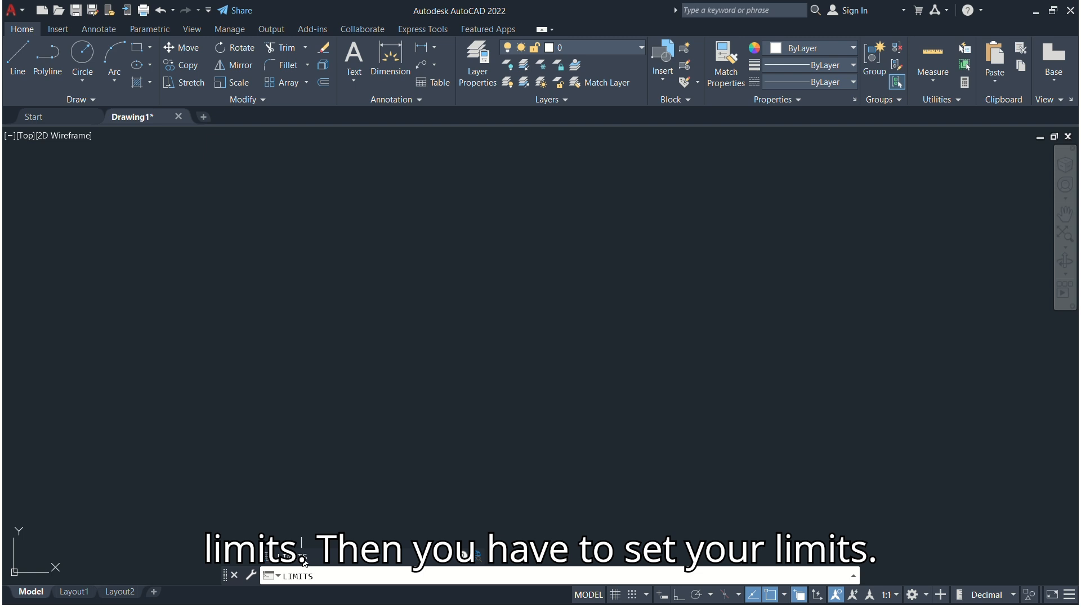
{"action": "key", "text": "Return"}
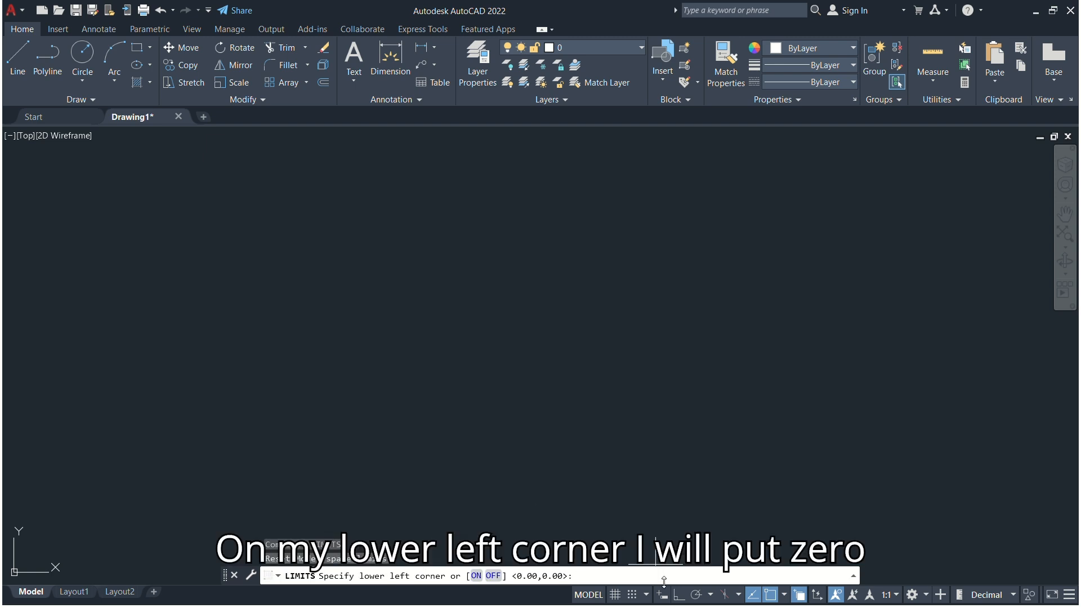
{"action": "type", "text": "0,0"}
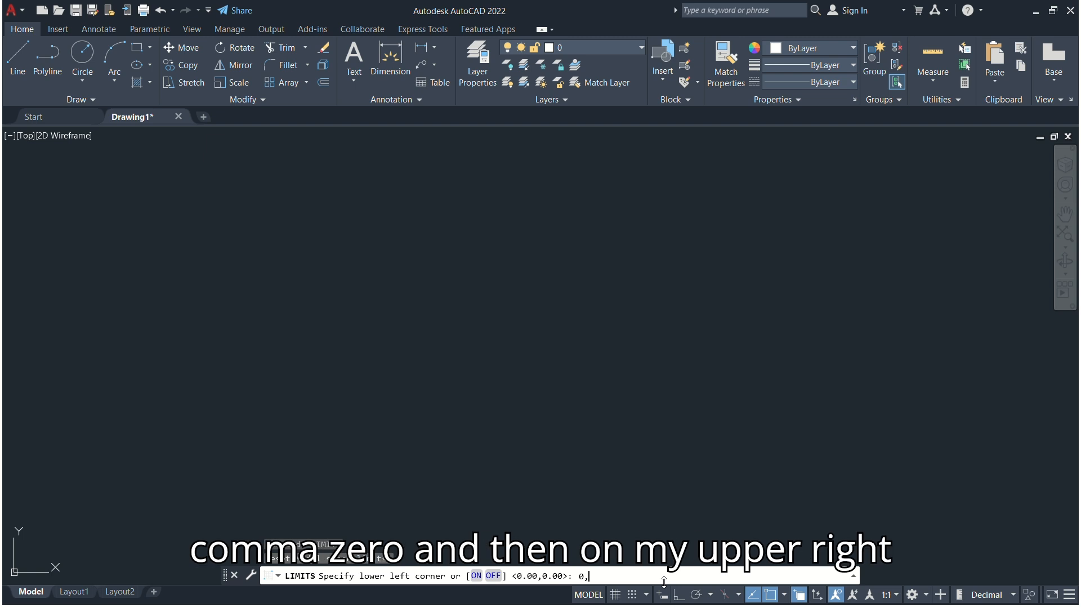
{"action": "key", "text": "Return"}
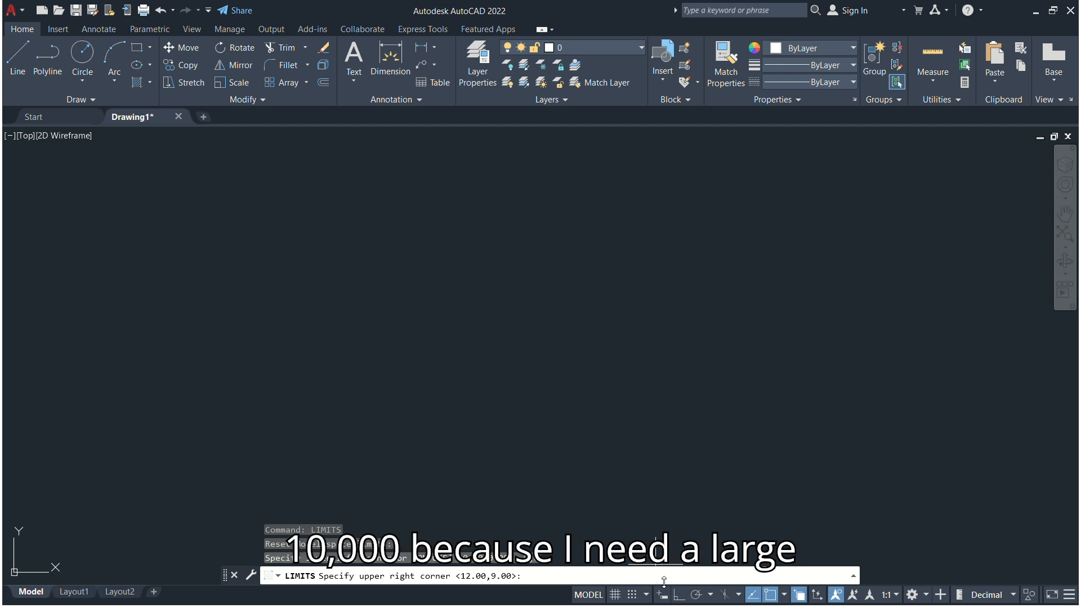
{"action": "type", "text": "10"}
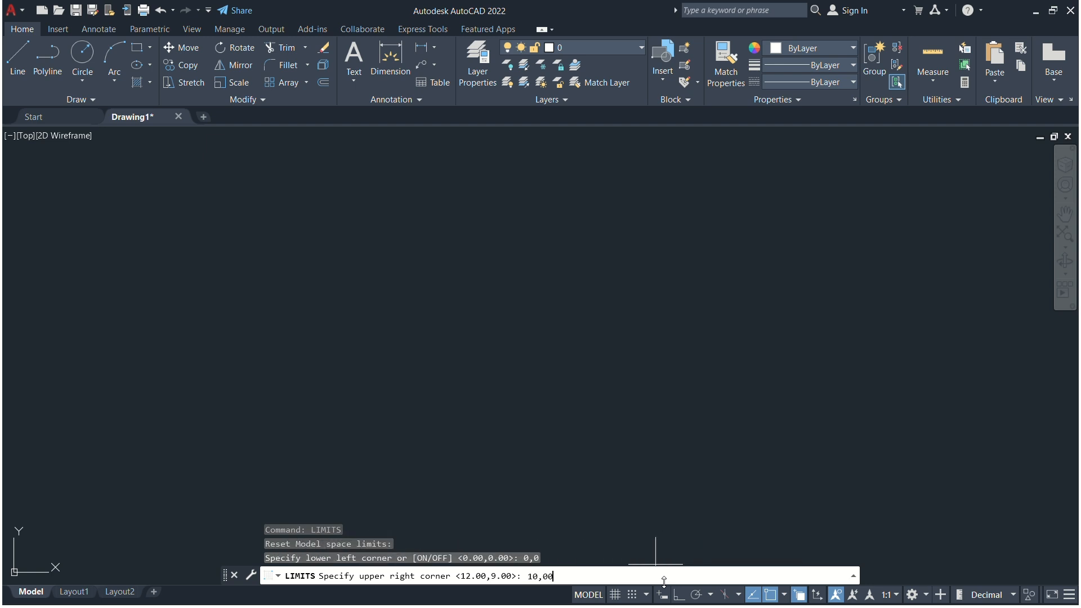
{"action": "key", "text": "BackSpace"}
{"action": "key", "text": "BackSpace"}
{"action": "type", "text": "000"}
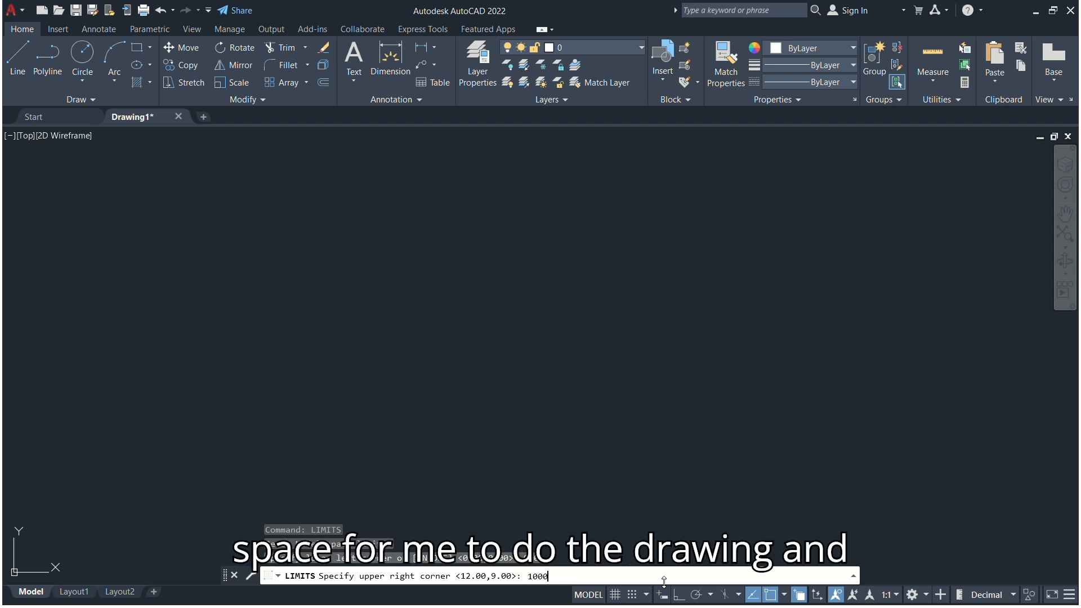
{"action": "type", "text": "0,10000"}
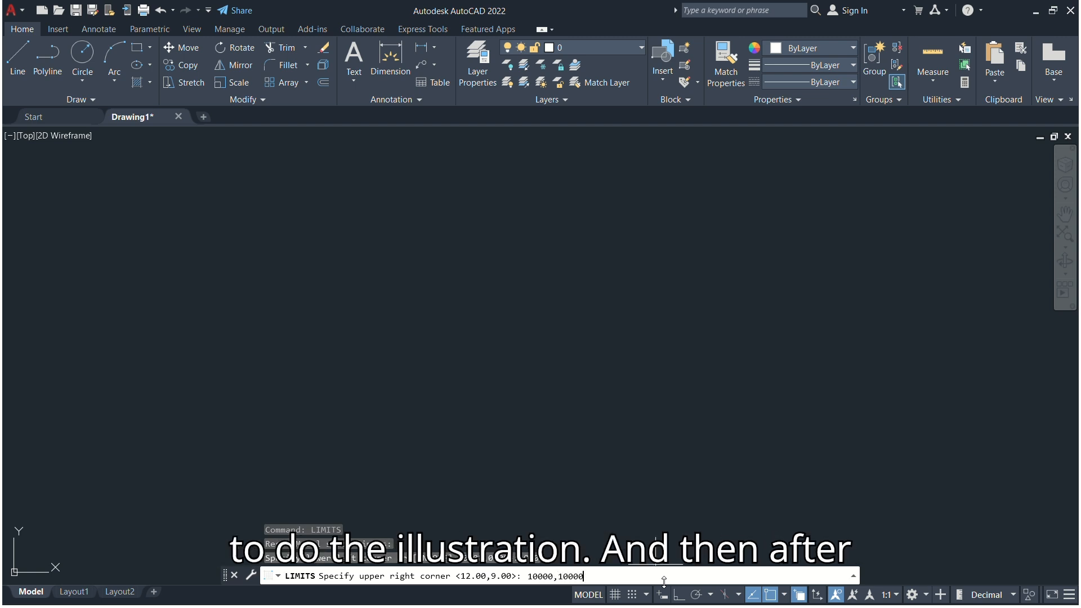
{"action": "key", "text": "Return"}
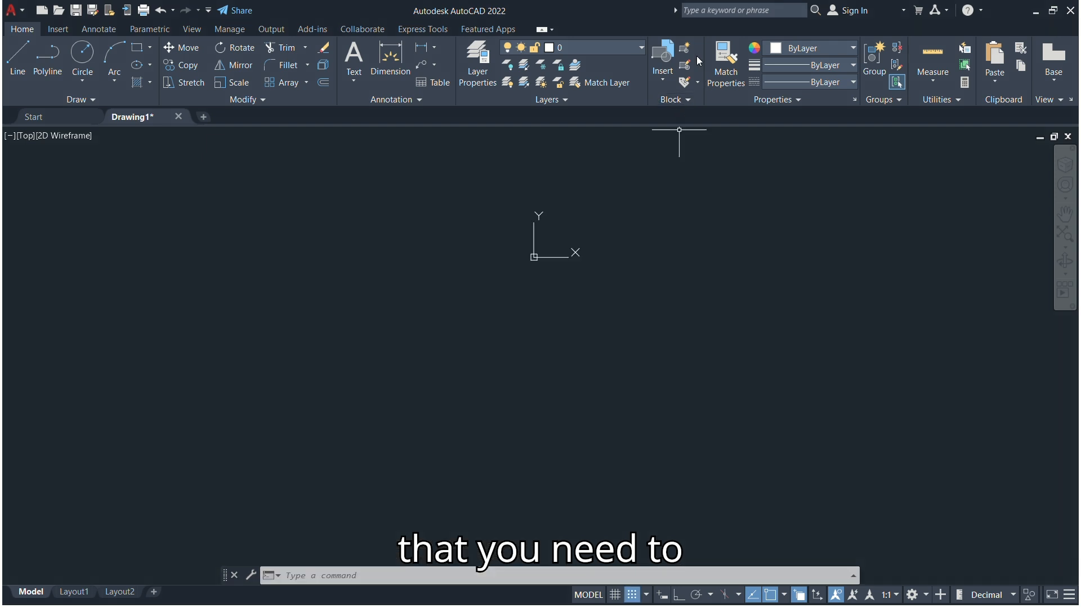
Open the layer properties manager and create a new layer named Doors.
{"action": "left_click", "coordinate": [642, 48]}
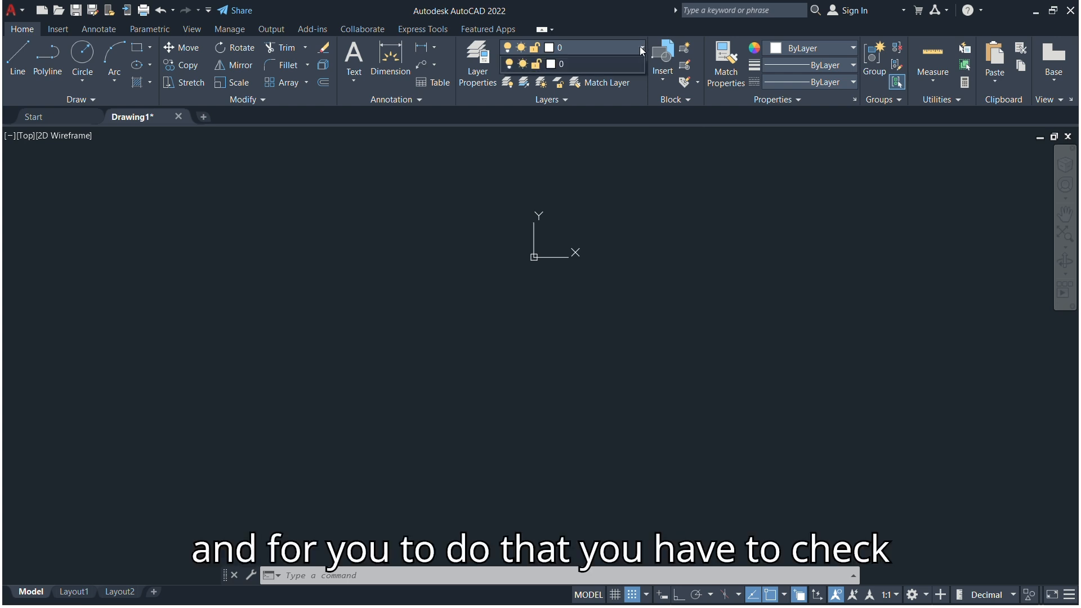
{"action": "left_click", "coordinate": [640, 48]}
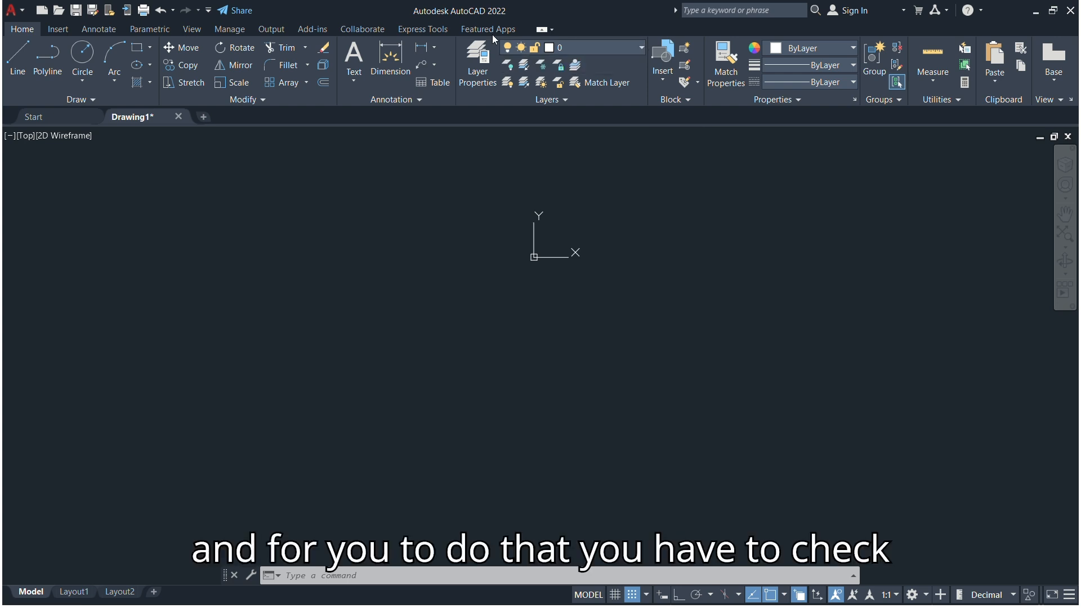
{"action": "left_click", "coordinate": [477, 62]}
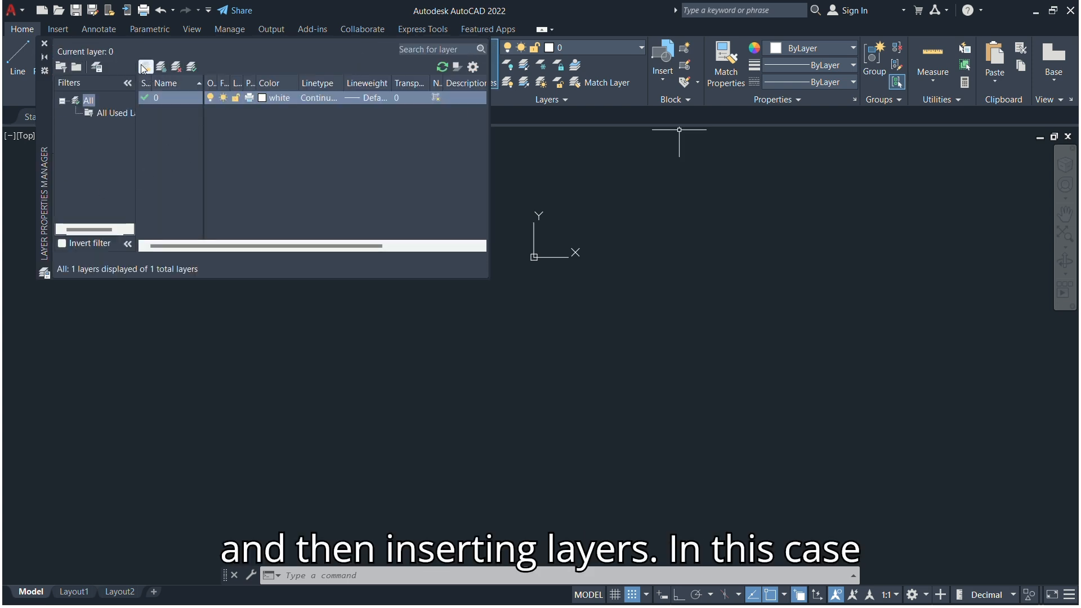
{"action": "left_click", "coordinate": [145, 68]}
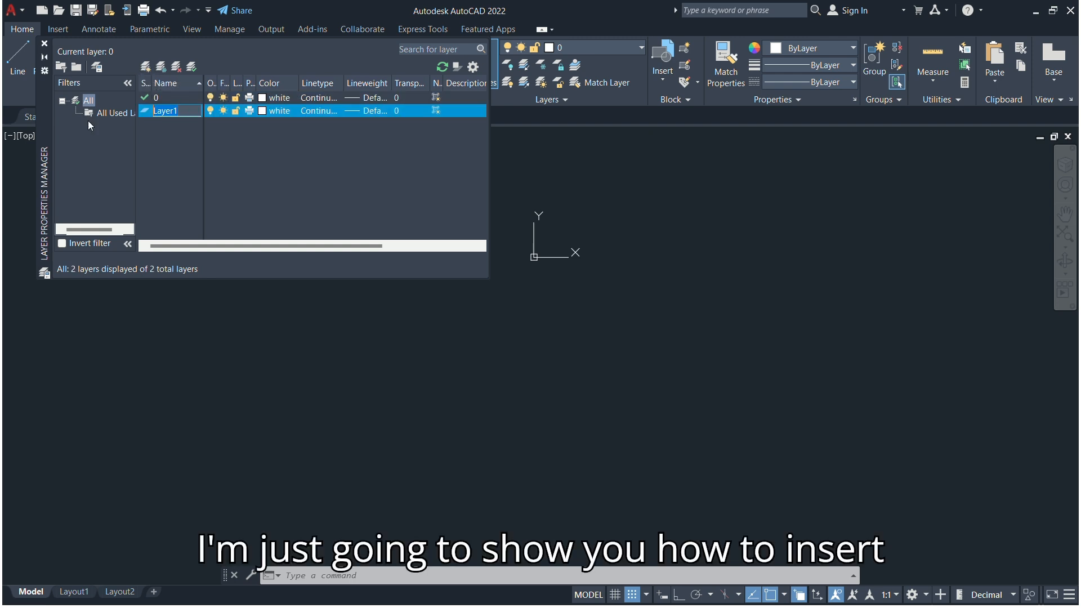
{"action": "type", "text": "DOO"}
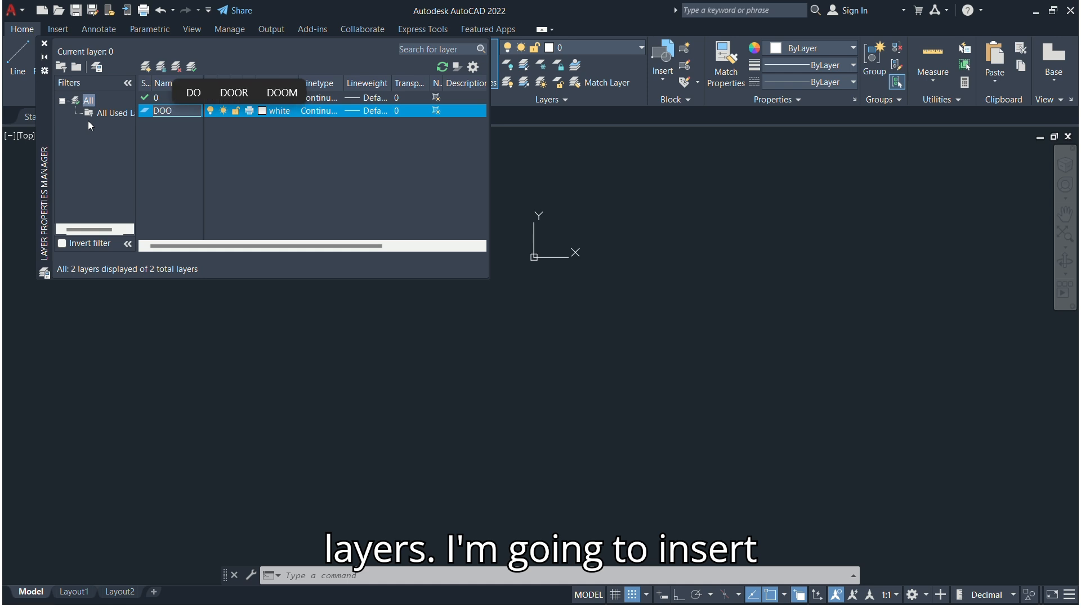
{"action": "key", "text": "BackSpace"}
{"action": "key", "text": "BackSpace"}
{"action": "type", "text": "o"}
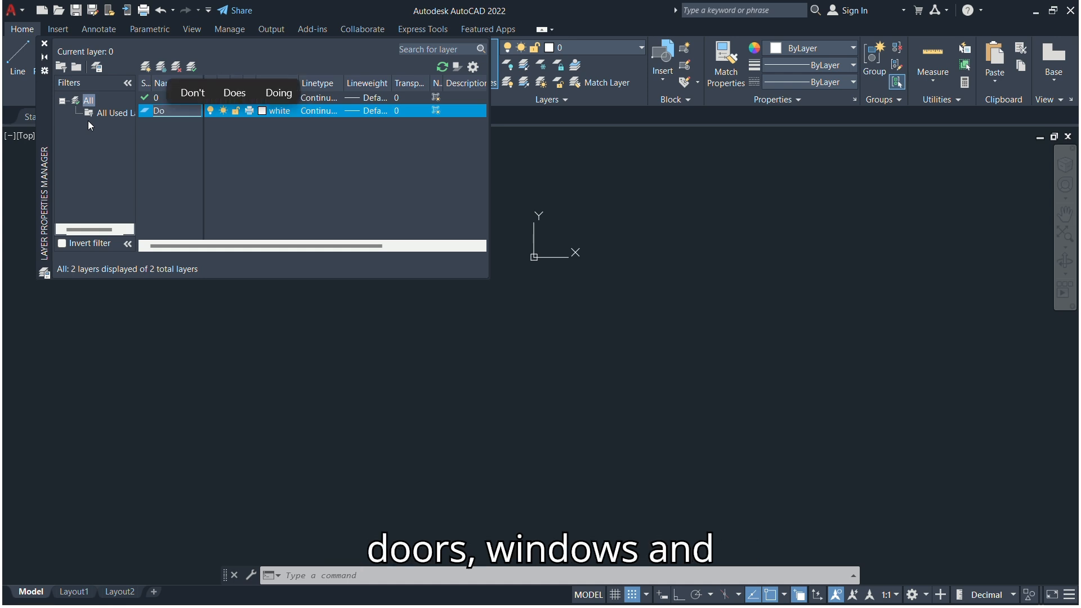
{"action": "type", "text": "ors"}
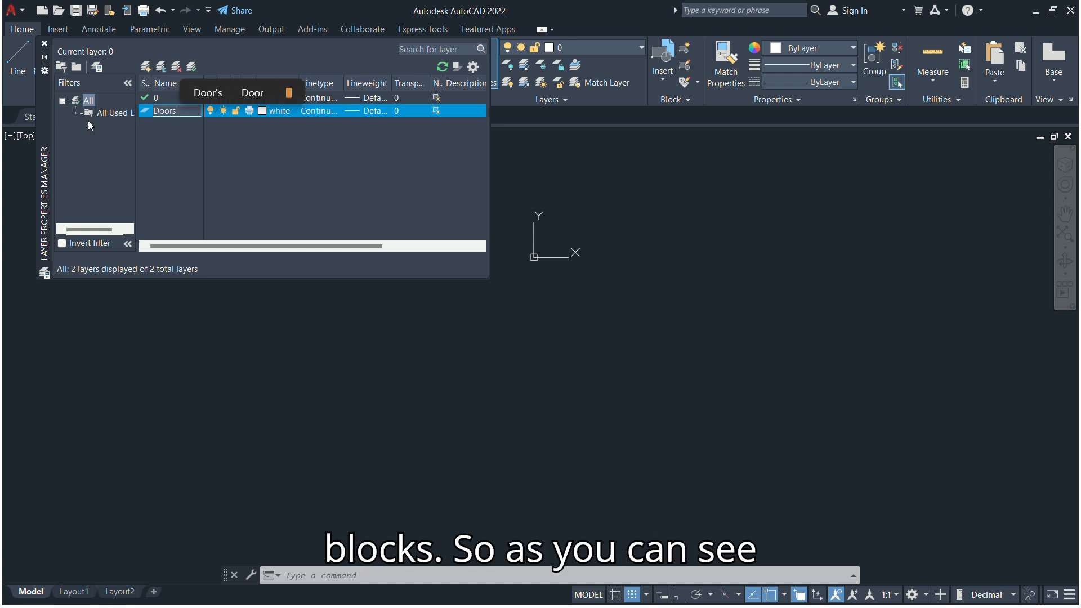
{"action": "key", "text": "Return"}
Create another new layer named Windows.
{"action": "left_click", "coordinate": [146, 68]}
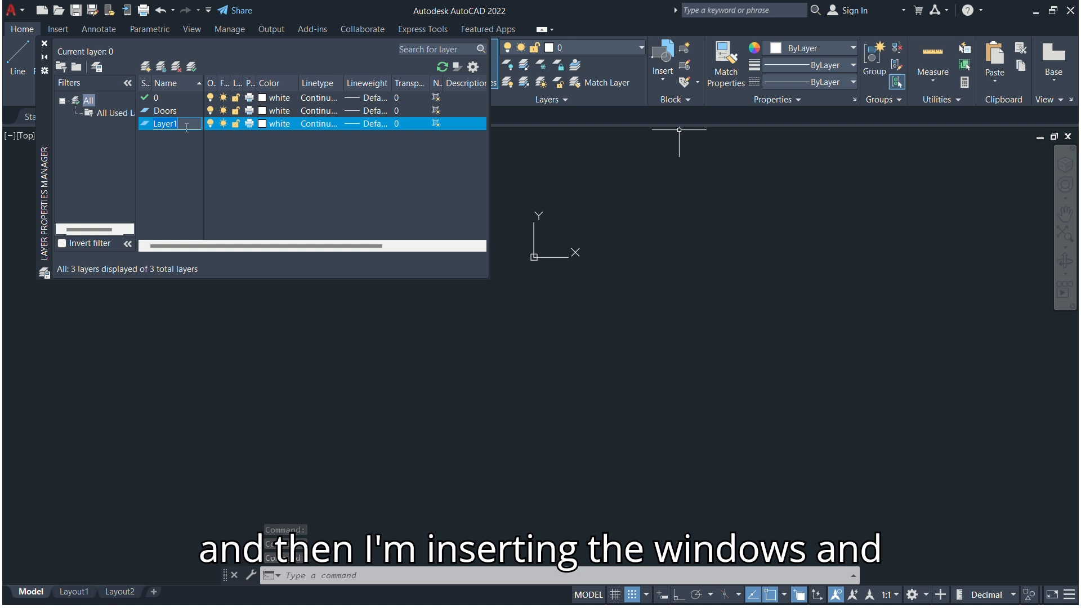
{"action": "type", "text": "Windows"}
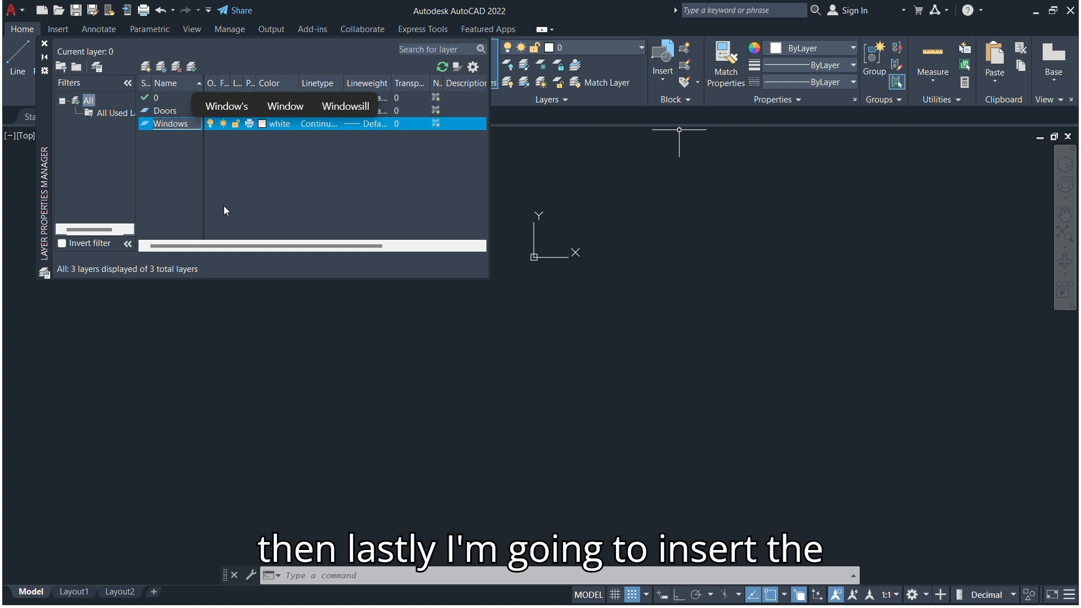
{"action": "left_click", "coordinate": [129, 187]}
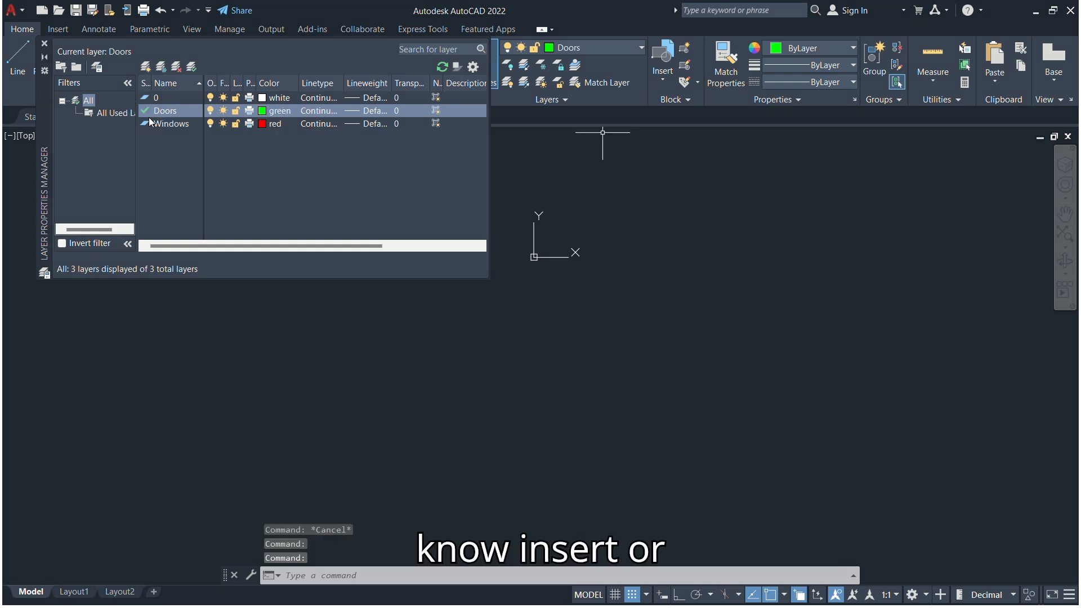
Create a new layer named blocks and close the layer properties manager.
{"action": "left_click", "coordinate": [148, 65]}
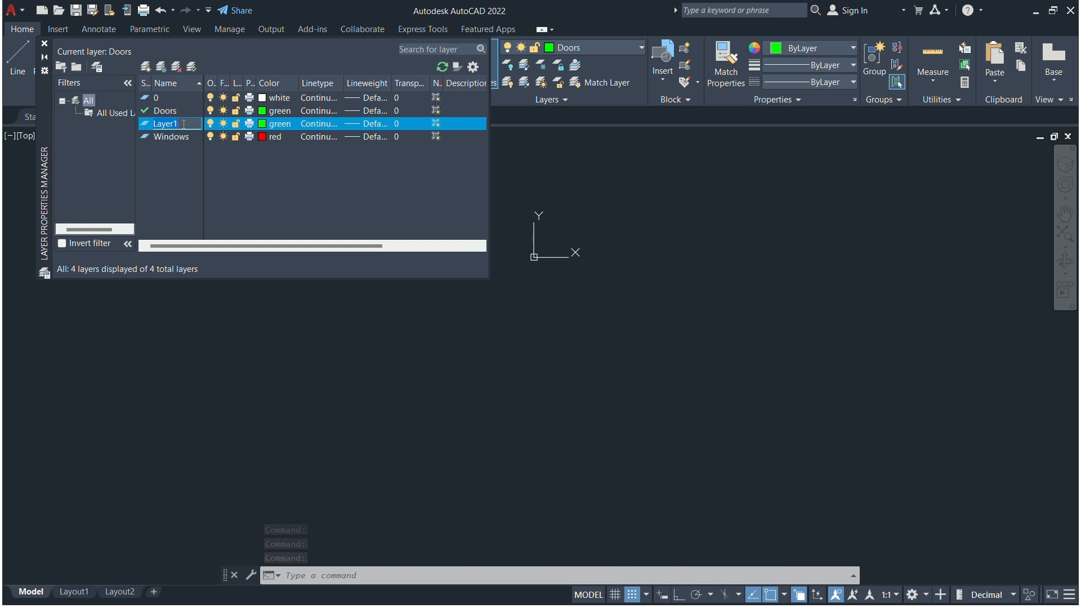
{"action": "type", "text": "blo"}
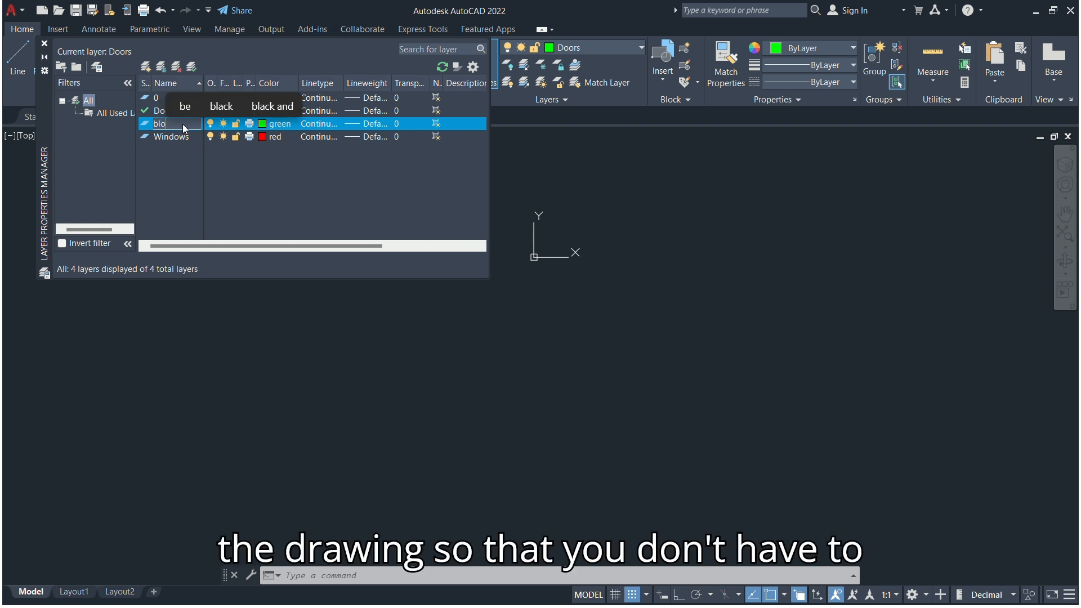
{"action": "type", "text": "cks"}
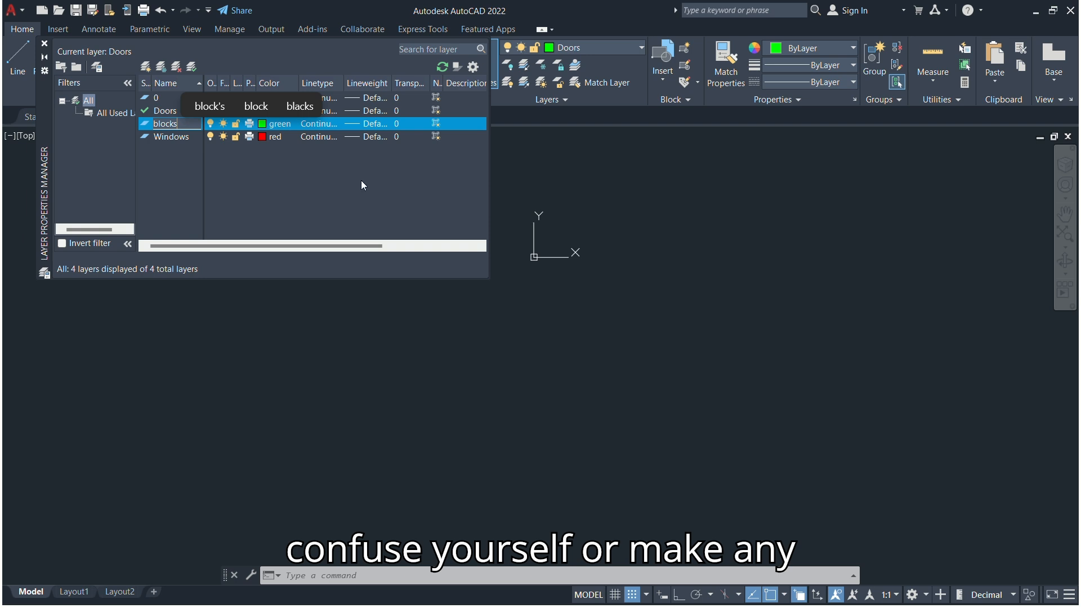
{"action": "key", "text": "Return"}
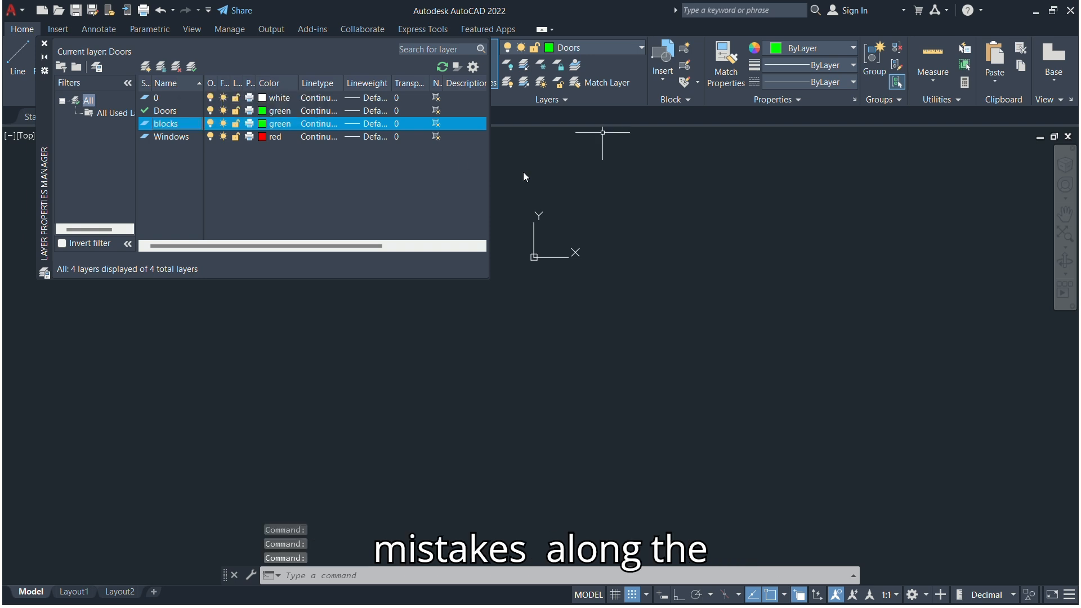
{"action": "left_click", "coordinate": [45, 45]}
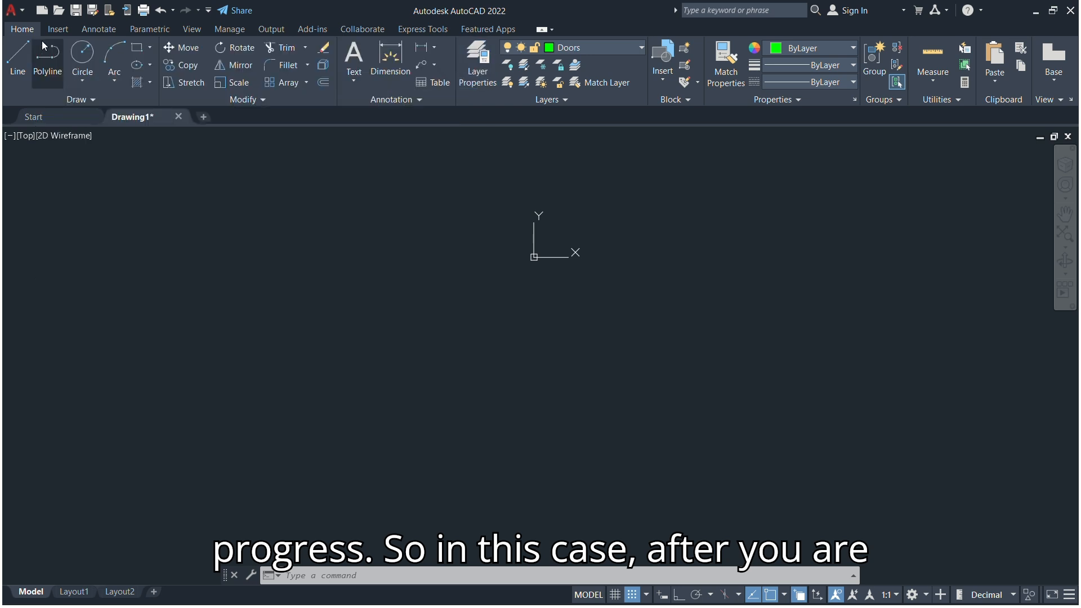
Change the color of the blocks layer to cyan, keeping Doors as the current layer.
{"action": "left_click", "coordinate": [643, 49]}
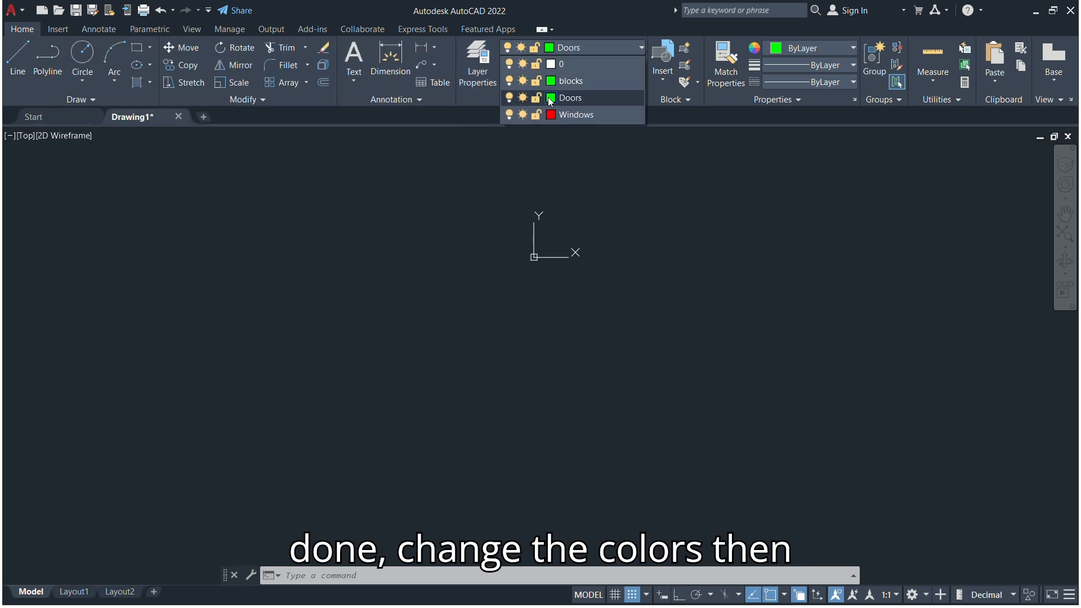
{"action": "left_click", "coordinate": [553, 81]}
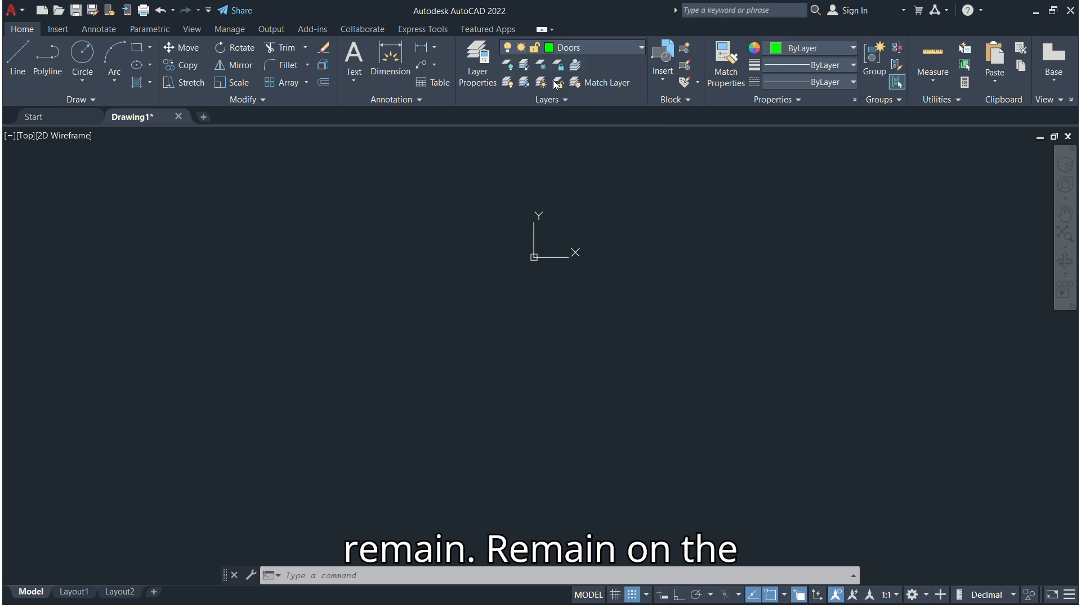
{"action": "left_click", "coordinate": [462, 341]}
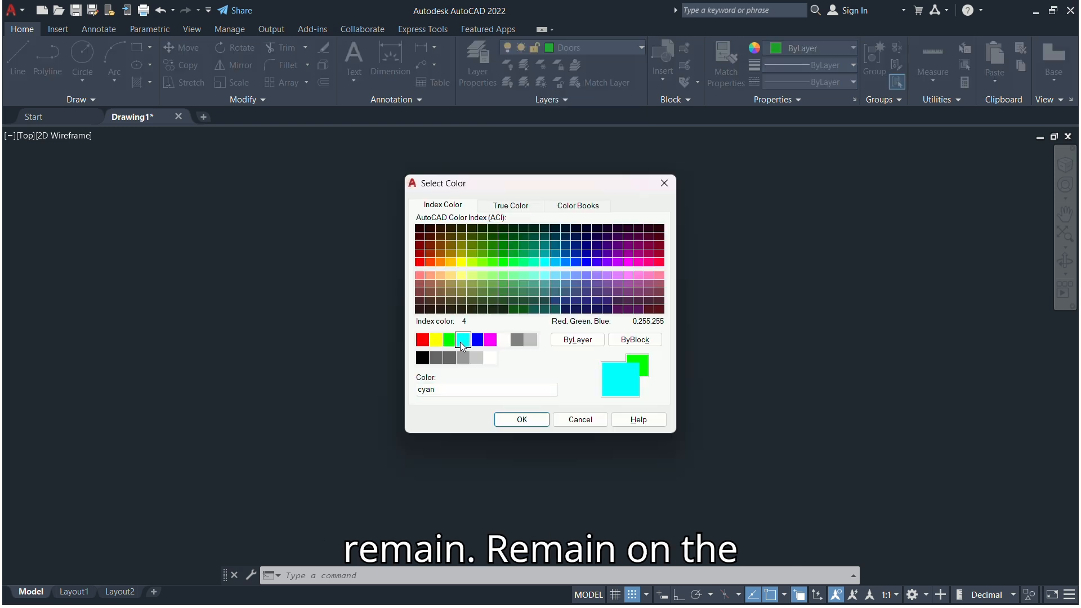
{"action": "left_click", "coordinate": [508, 420]}
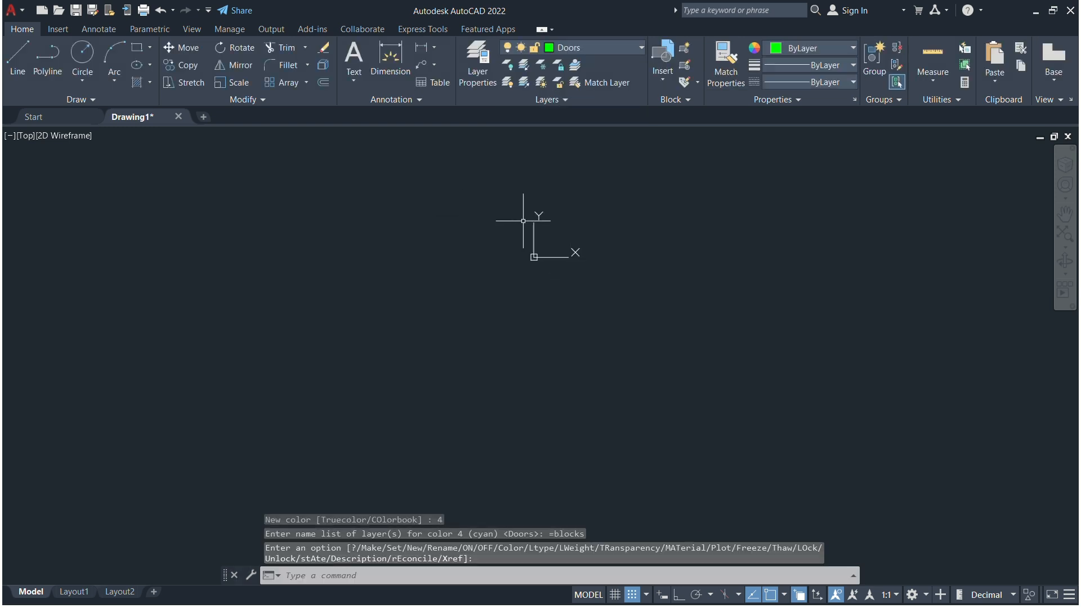
Draw the left door jamb as a closed rectangle of lines, 50 mm wide and 200 mm high.
{"action": "left_click", "coordinate": [18, 56]}
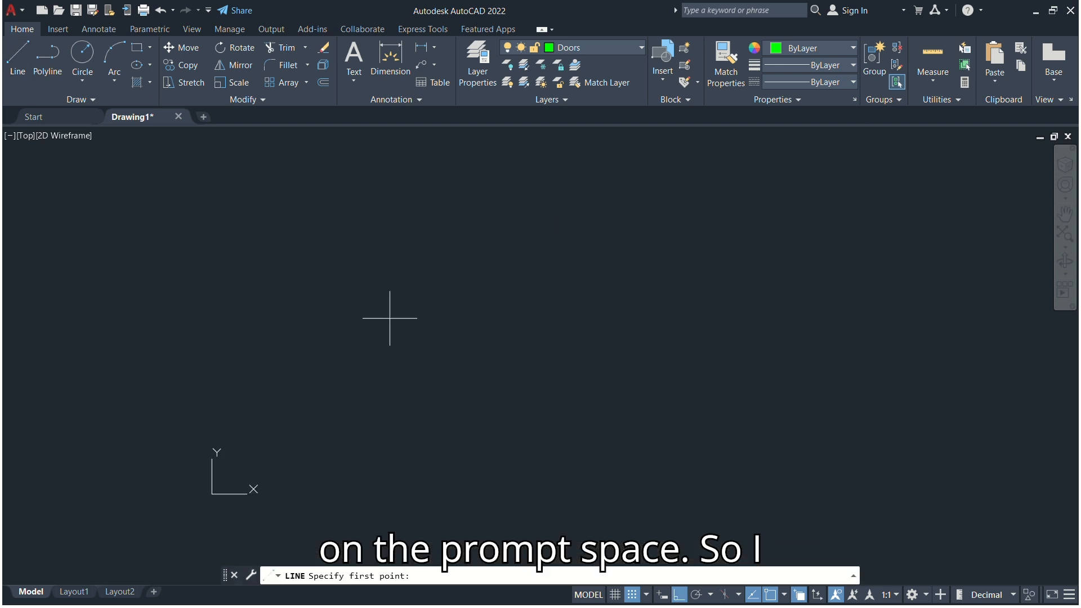
{"action": "left_click", "coordinate": [363, 316]}
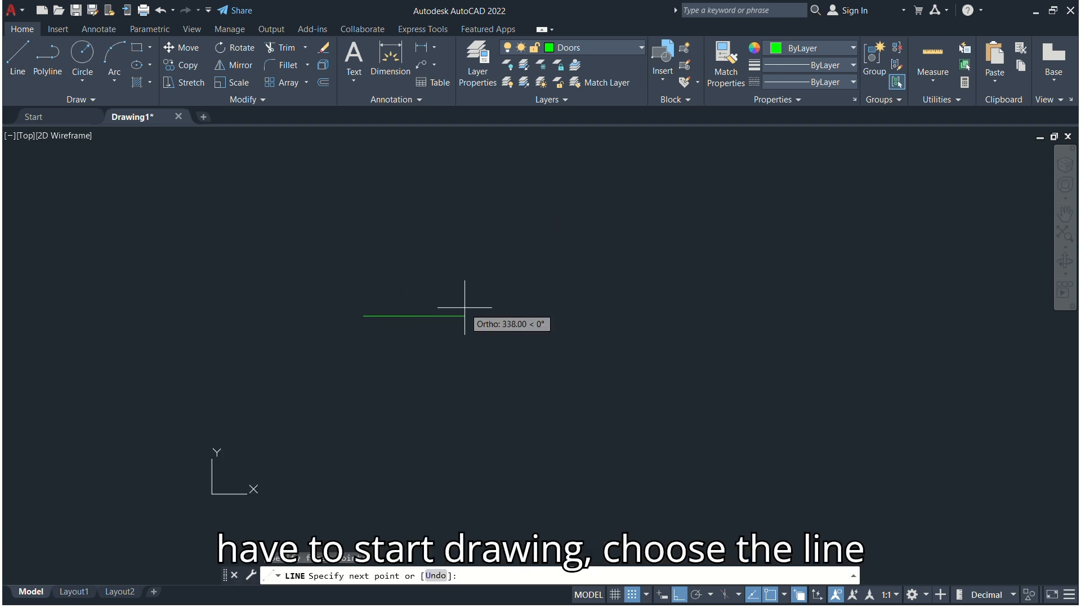
{"action": "type", "text": "50"}
{"action": "key", "text": "Return"}
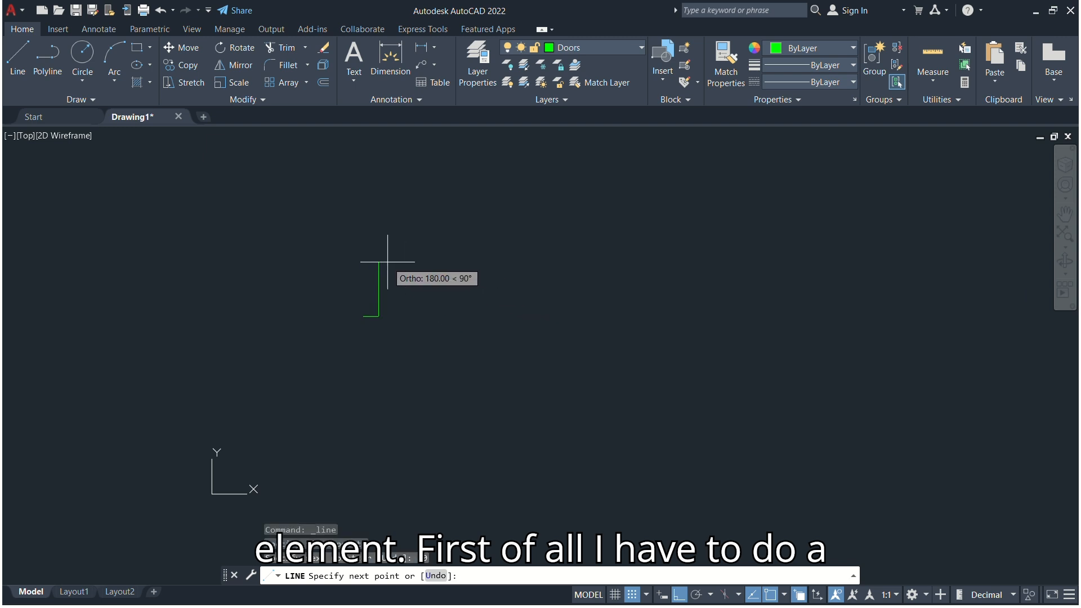
{"action": "type", "text": "200"}
{"action": "key", "text": "Return"}
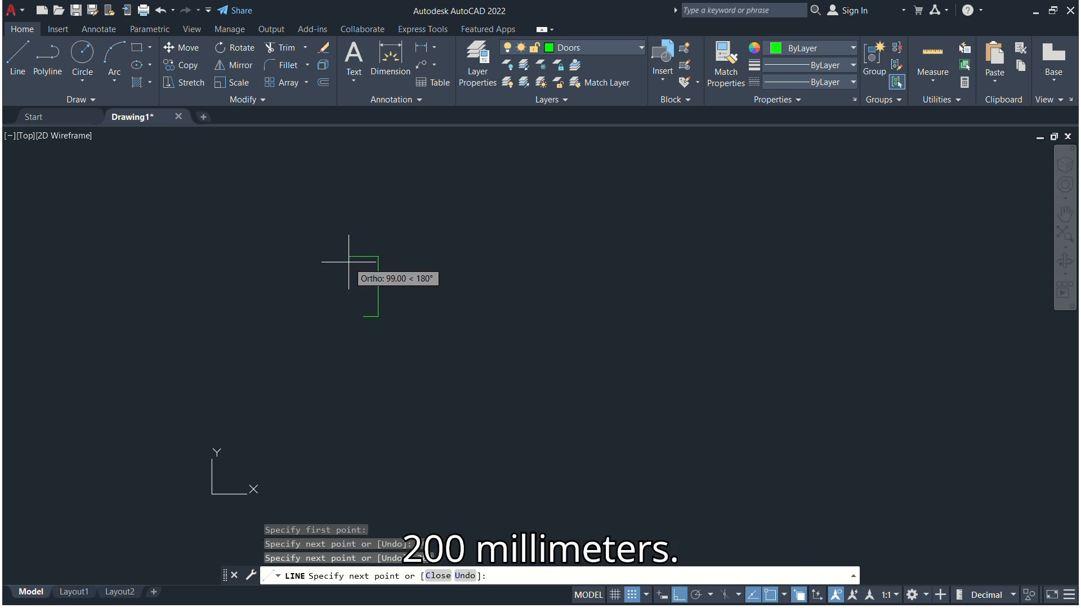
{"action": "type", "text": "5"}
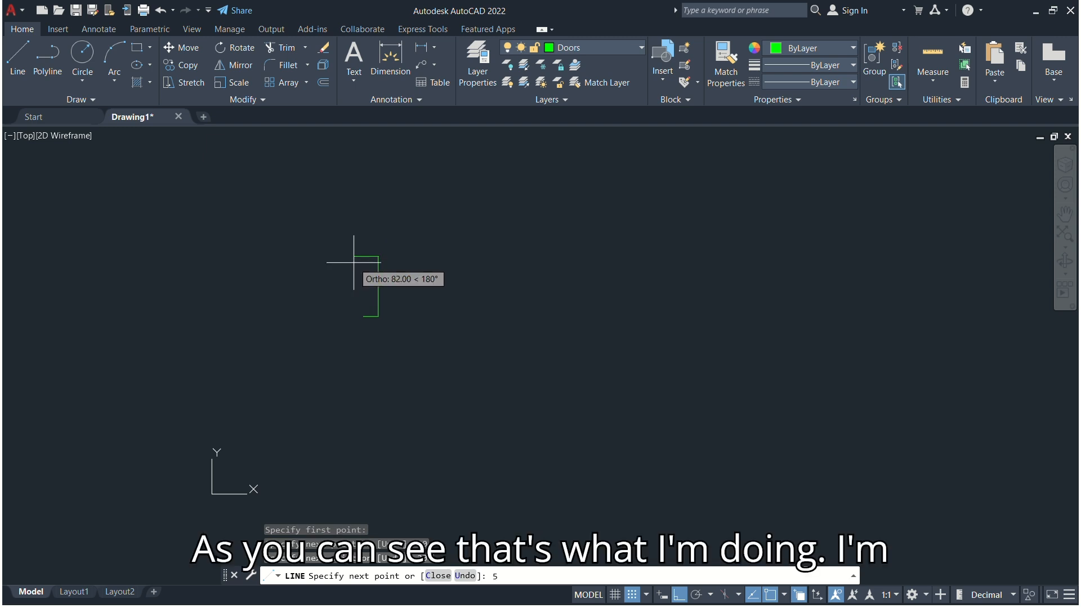
{"action": "type", "text": "0"}
{"action": "key", "text": "Return"}
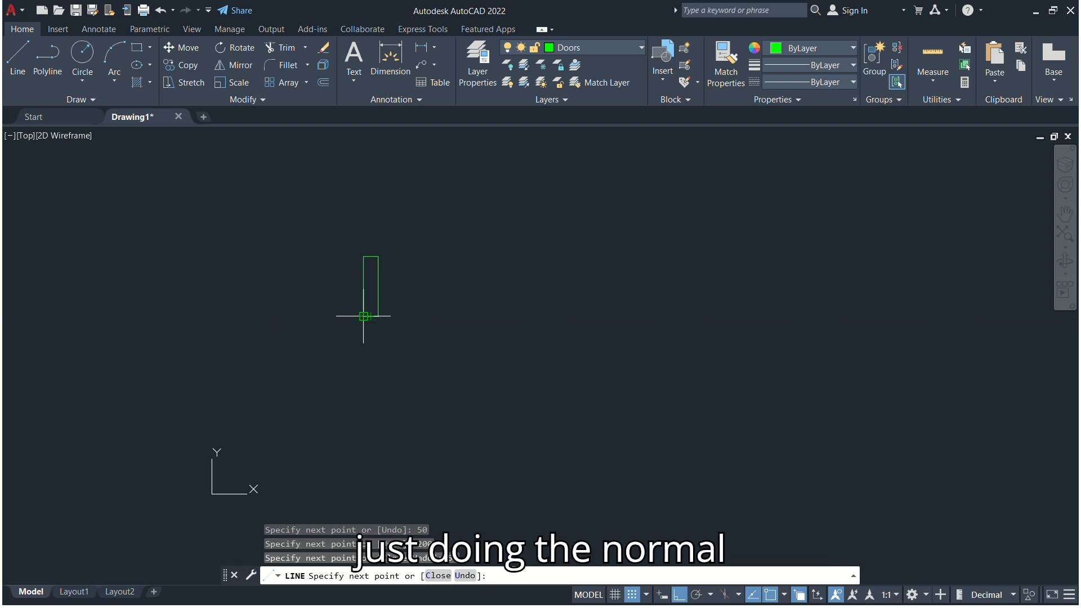
{"action": "left_click", "coordinate": [362, 322]}
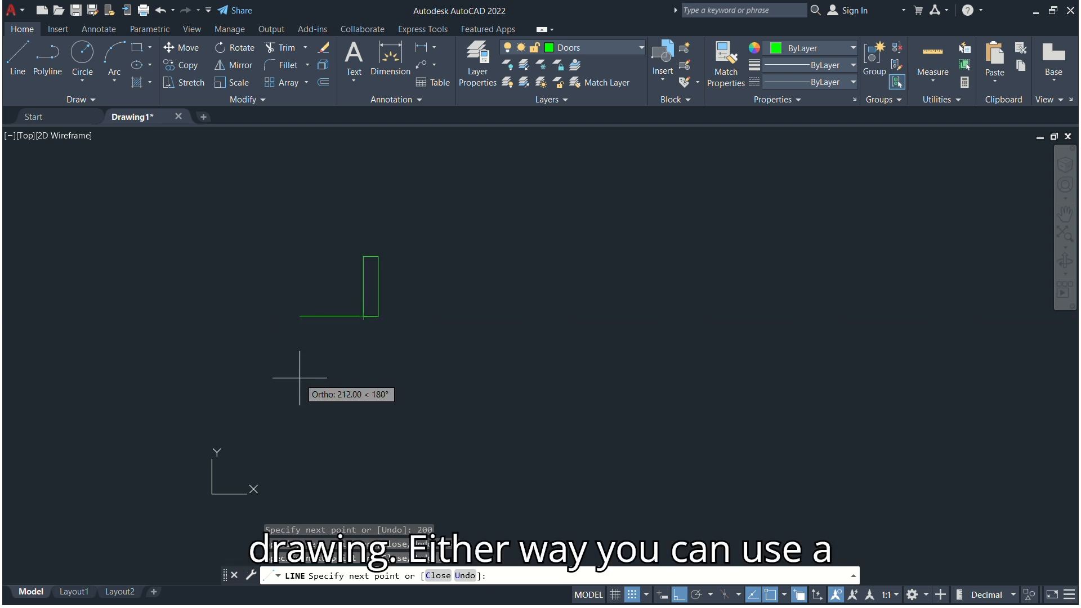
{"action": "key", "text": "Escape"}
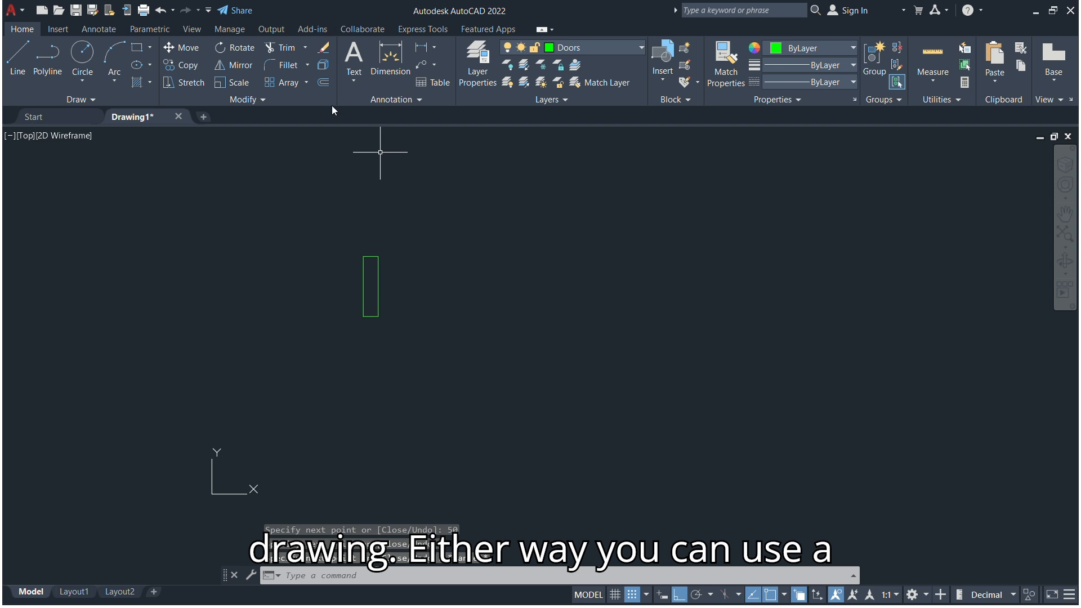
Start a line at the left jamb's lower-right corner and draw it 900 mm horizontally to the right.
{"action": "left_click", "coordinate": [8, 57]}
{"action": "left_click", "coordinate": [378, 317]}
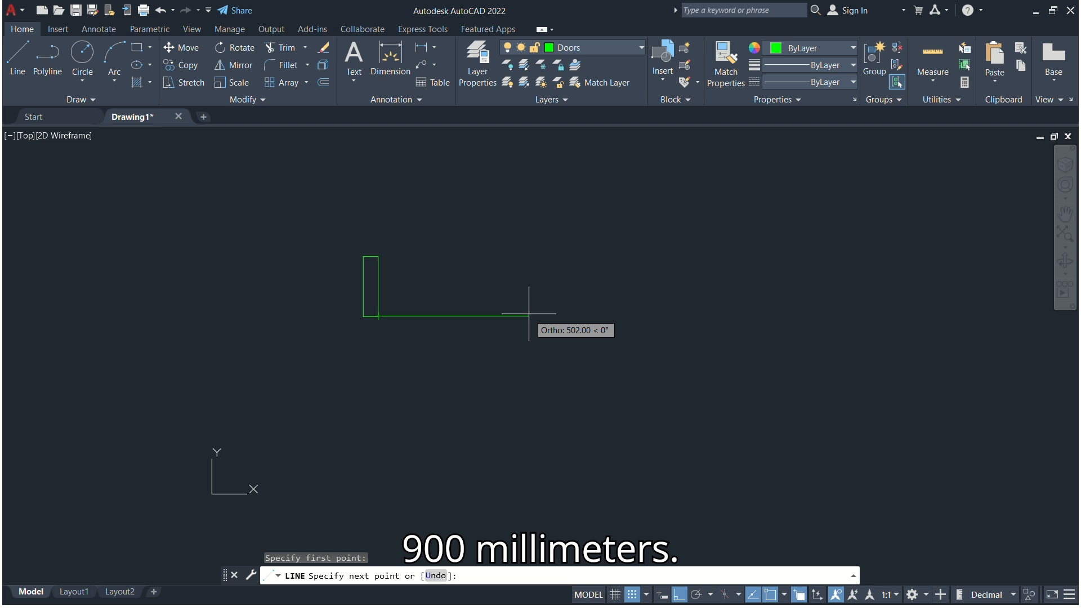
{"action": "type", "text": "900"}
{"action": "key", "text": "Return"}
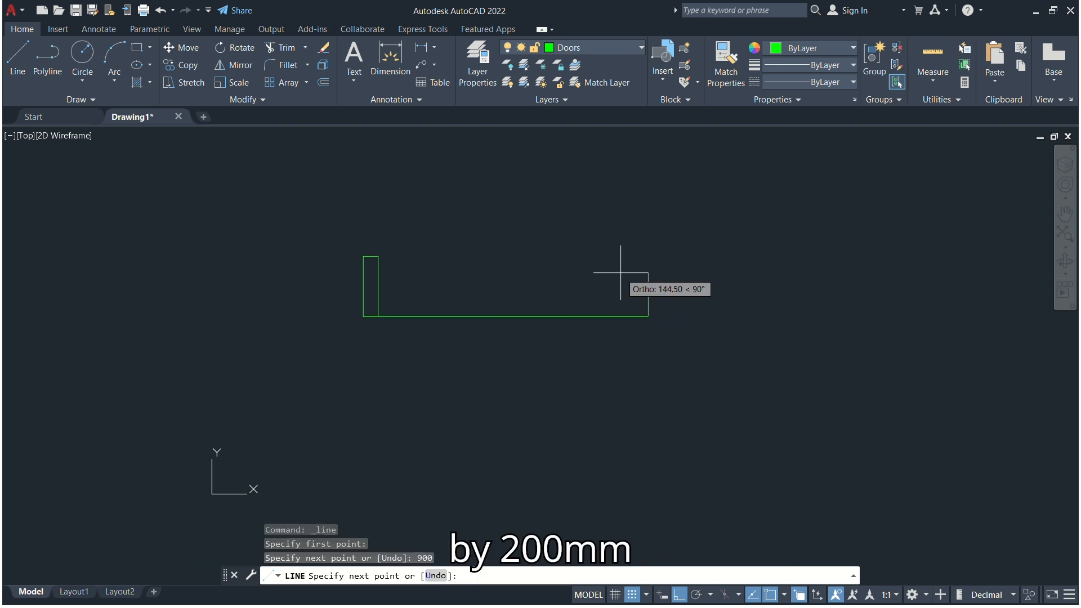
Continue the line from the 900 mm segment's end into a right jamb 200 mm high and 50 mm wide, closing its base.
{"action": "type", "text": "200"}
{"action": "key", "text": "Return"}
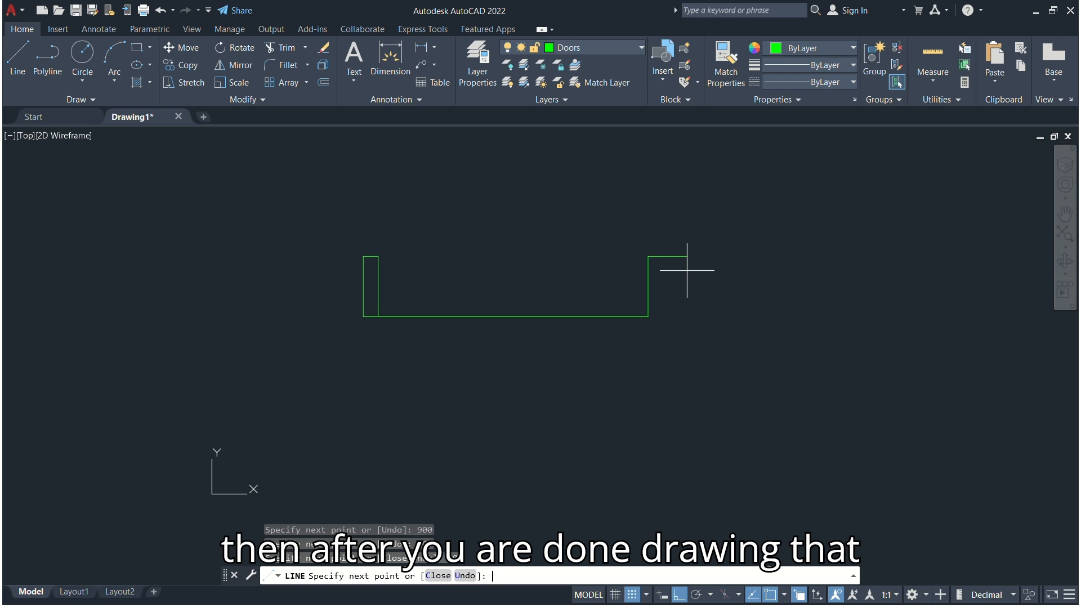
{"action": "type", "text": "50"}
{"action": "key", "text": "Return"}
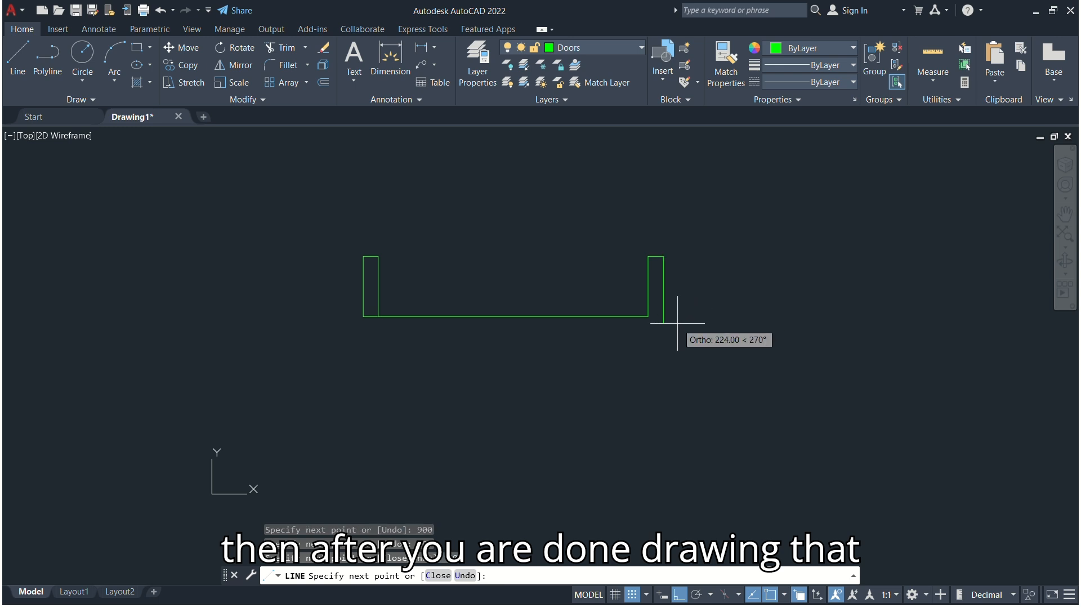
{"action": "type", "text": "200"}
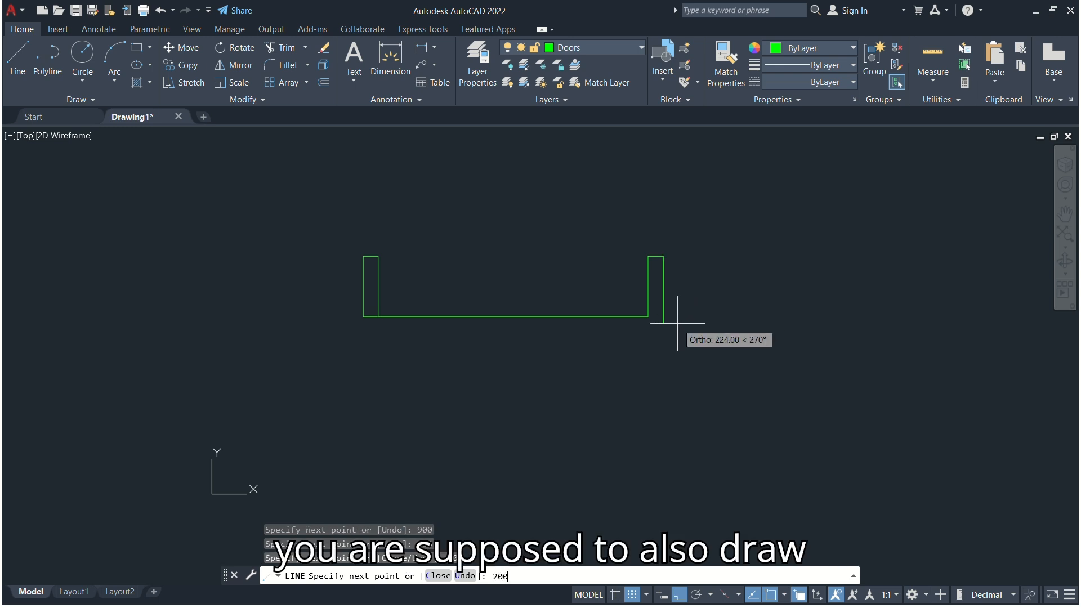
{"action": "key", "text": "Return"}
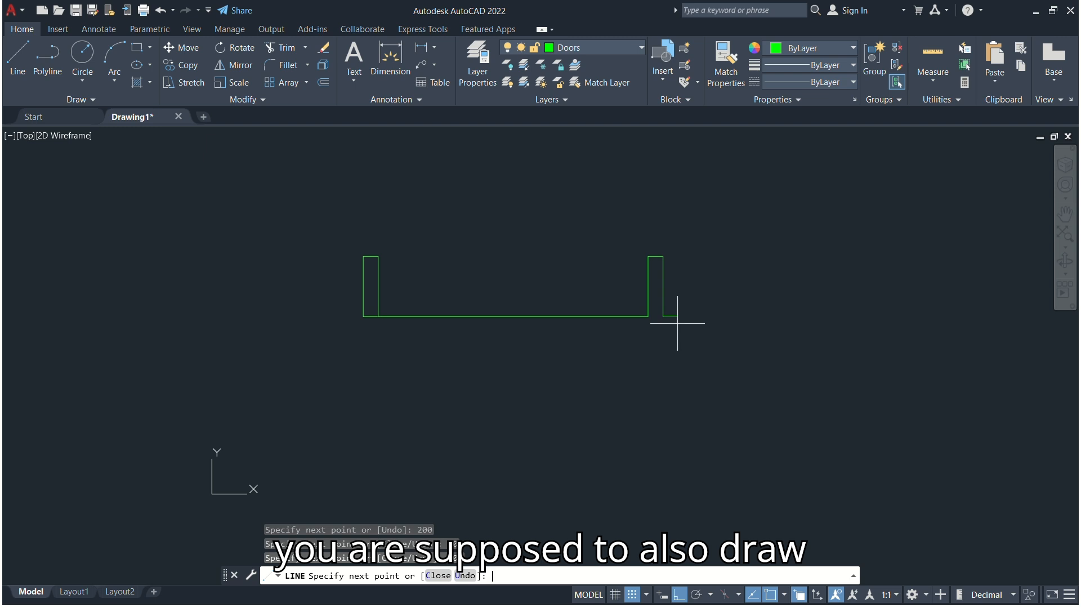
{"action": "left_click", "coordinate": [648, 317]}
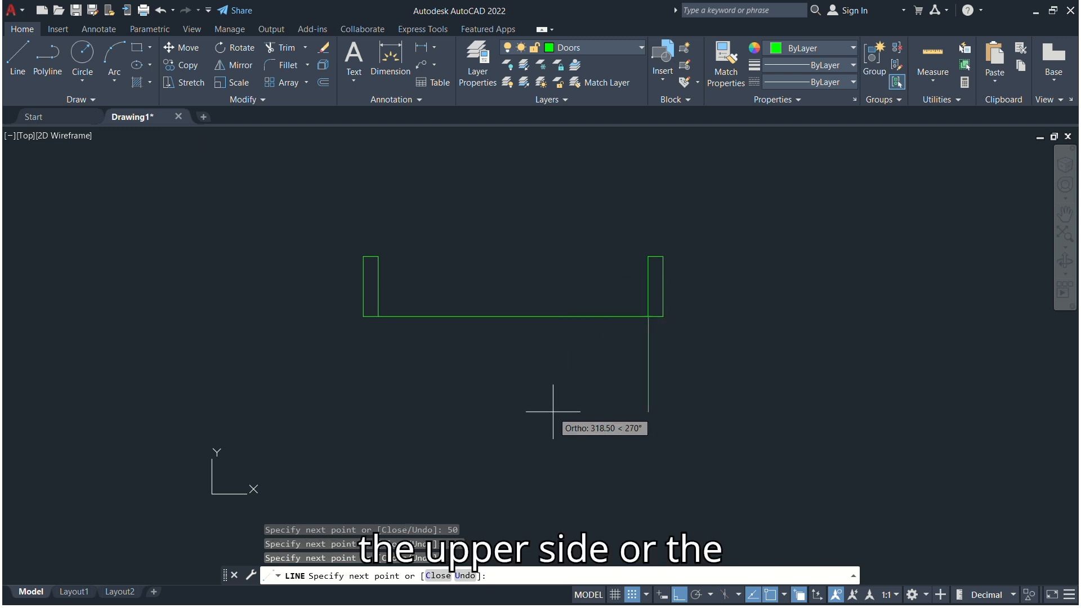
{"action": "key", "text": "Escape"}
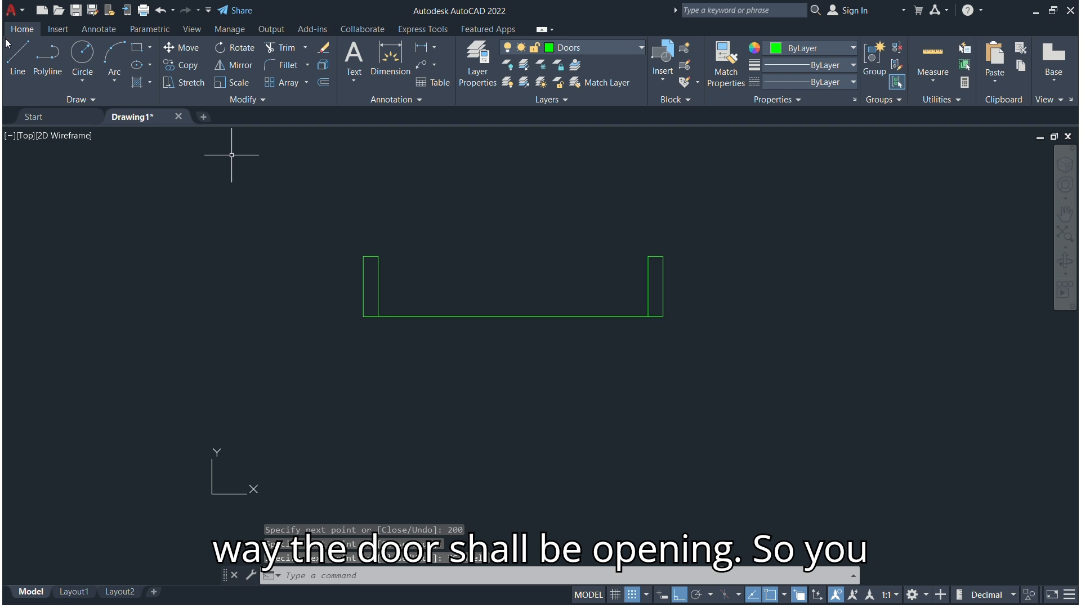
From the left jamb's upper-right corner, draw a line 50 mm to the right and 900 mm upward for the door leaf.
{"action": "left_click", "coordinate": [22, 60]}
{"action": "scroll", "coordinate": [234, 206], "scroll_direction": "down", "scroll_amount": 6}
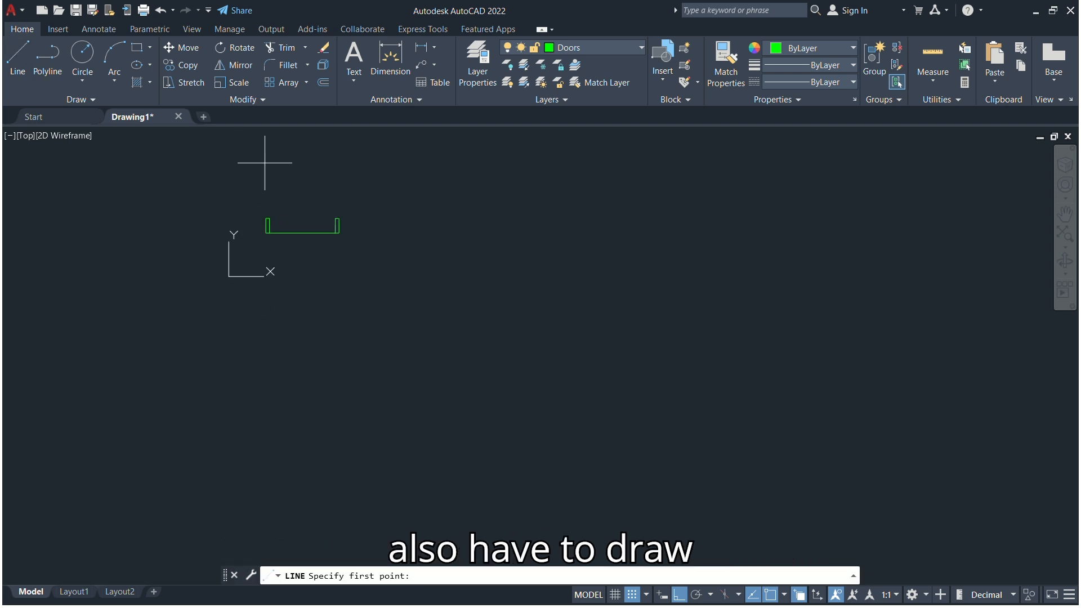
{"action": "scroll", "coordinate": [256, 150], "scroll_direction": "up", "scroll_amount": 4}
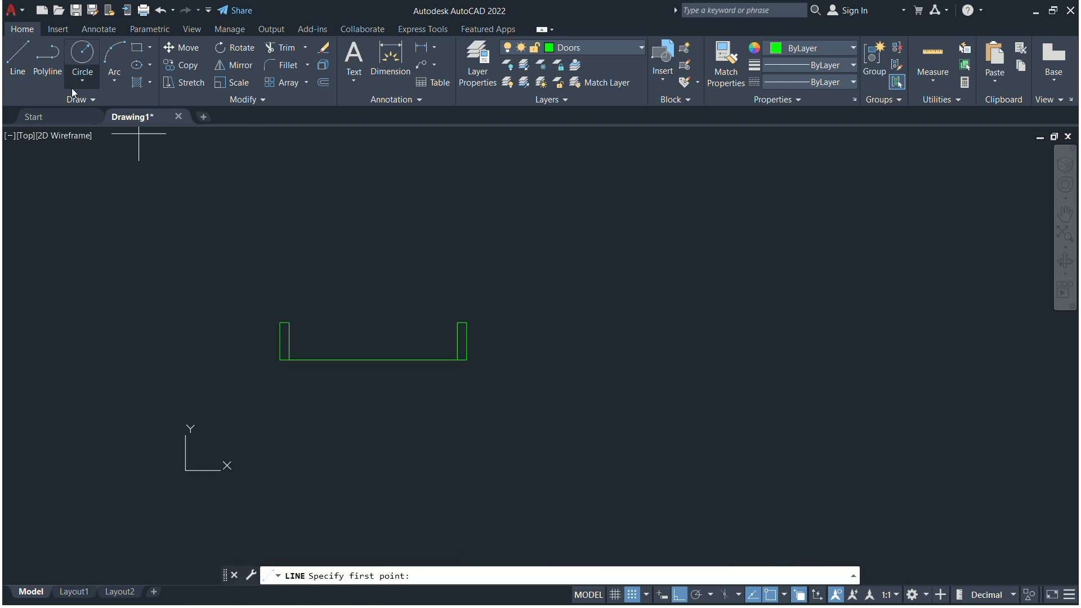
{"action": "left_click", "coordinate": [25, 49]}
{"action": "scroll", "coordinate": [274, 319], "scroll_direction": "up", "scroll_amount": 5}
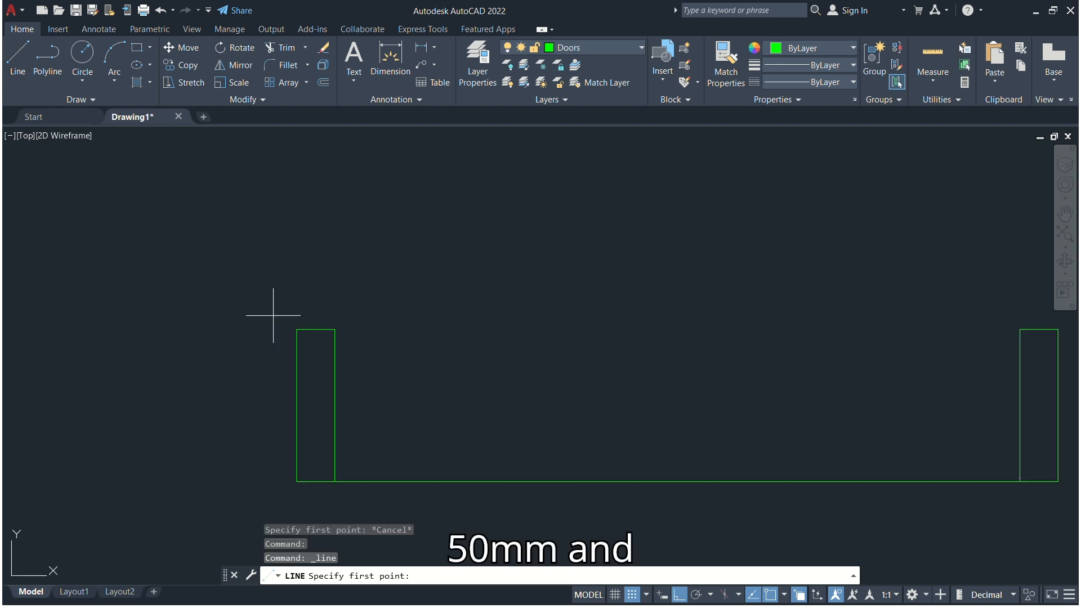
{"action": "left_click", "coordinate": [335, 330]}
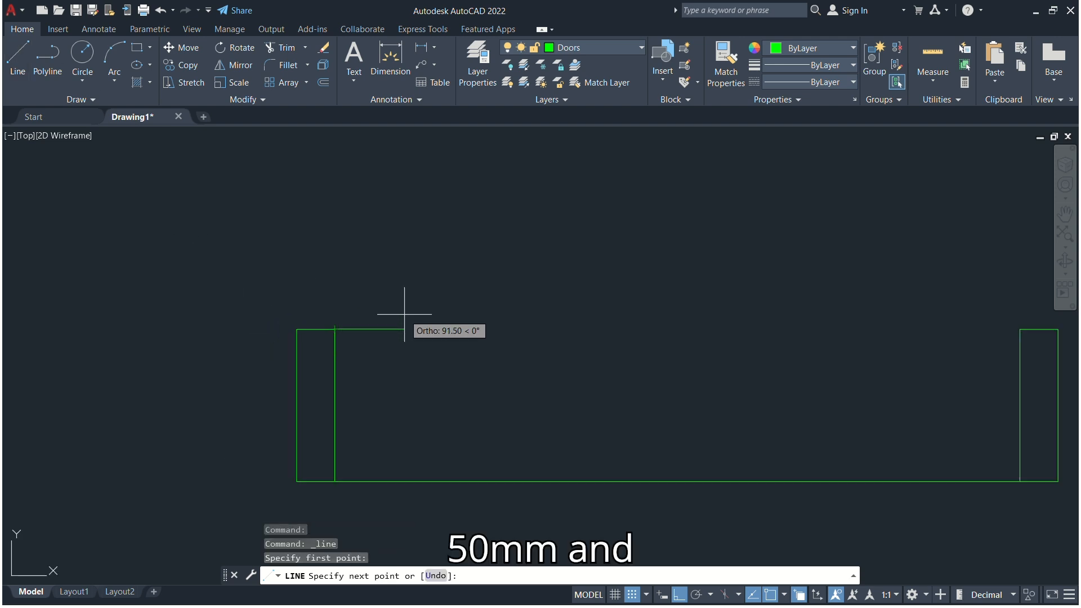
{"action": "type", "text": "50"}
{"action": "key", "text": "Return"}
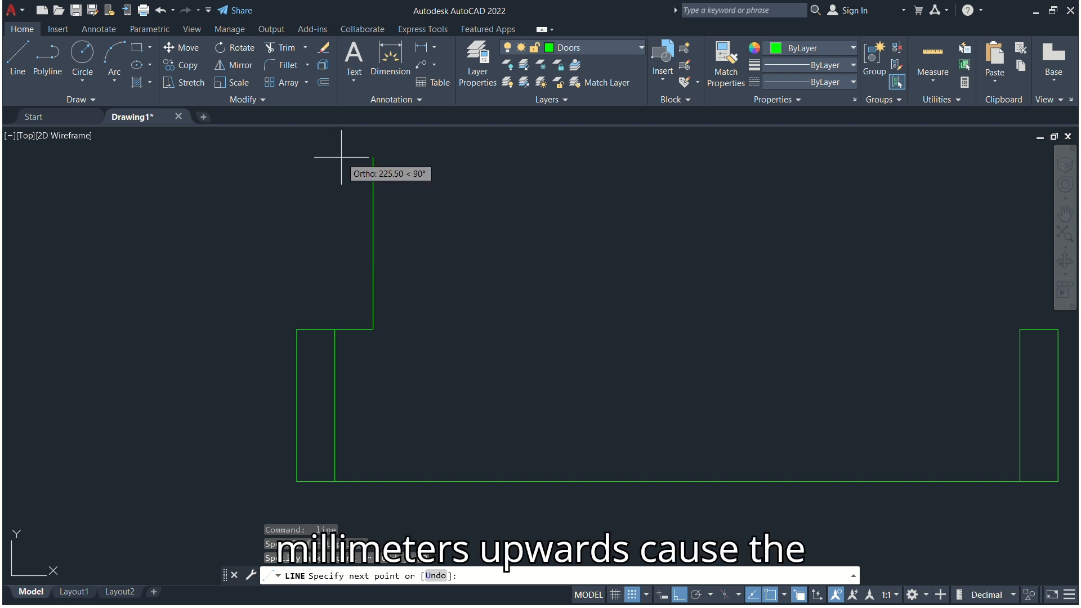
{"action": "type", "text": "900"}
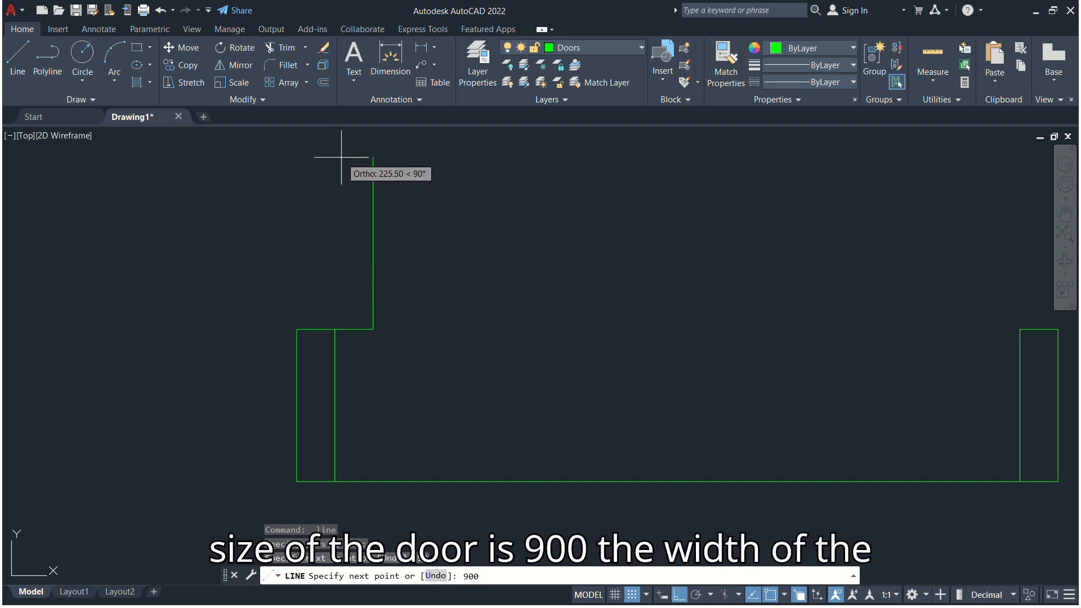
{"action": "key", "text": "Return"}
Complete the door leaf with a 50 mm line to the left and a line down to the left jamb's upper-right corner.
{"action": "scroll", "coordinate": [341, 158], "scroll_direction": "down", "scroll_amount": 10}
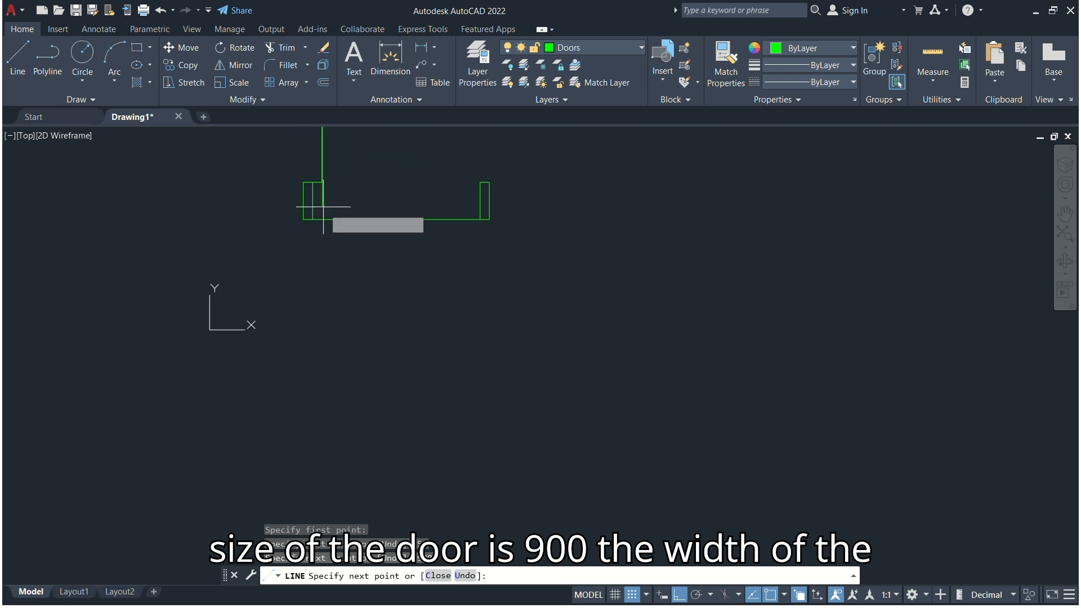
{"action": "scroll", "coordinate": [304, 149], "scroll_direction": "up", "scroll_amount": 8}
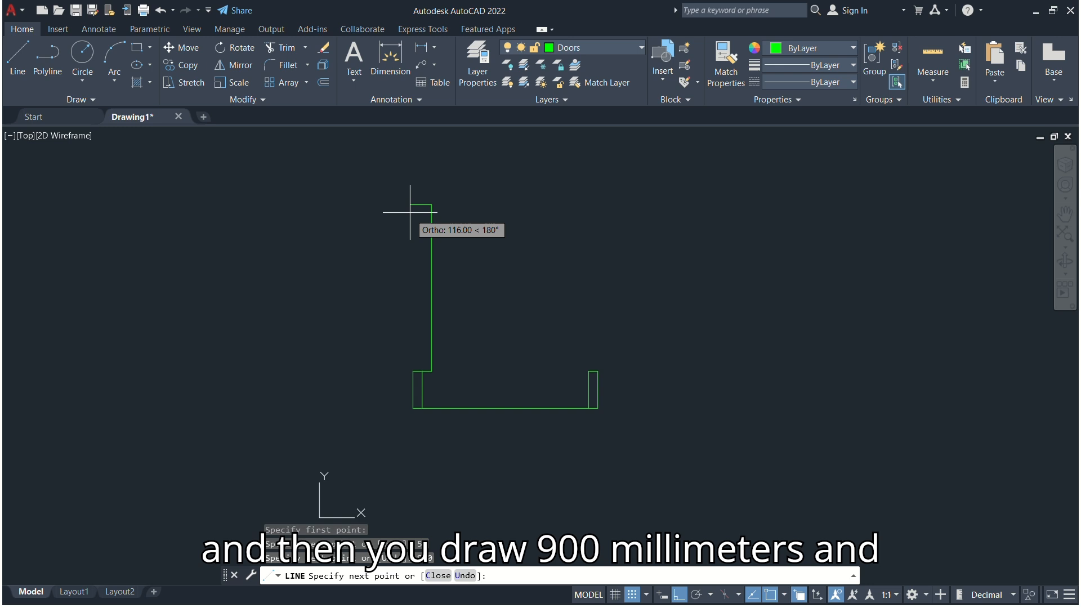
{"action": "type", "text": "50"}
{"action": "key", "text": "Return"}
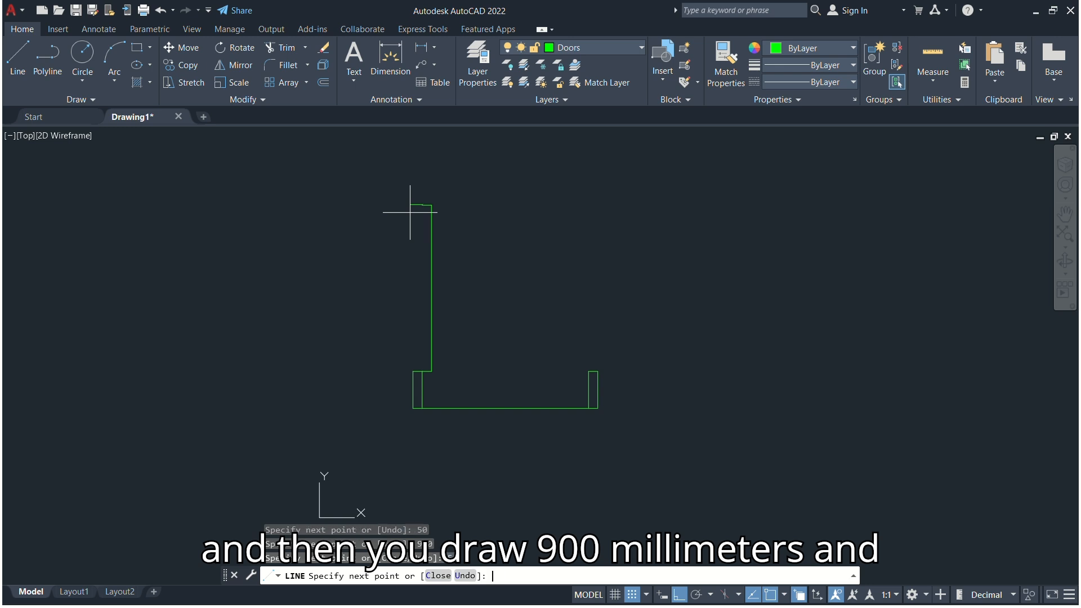
{"action": "left_click", "coordinate": [418, 371]}
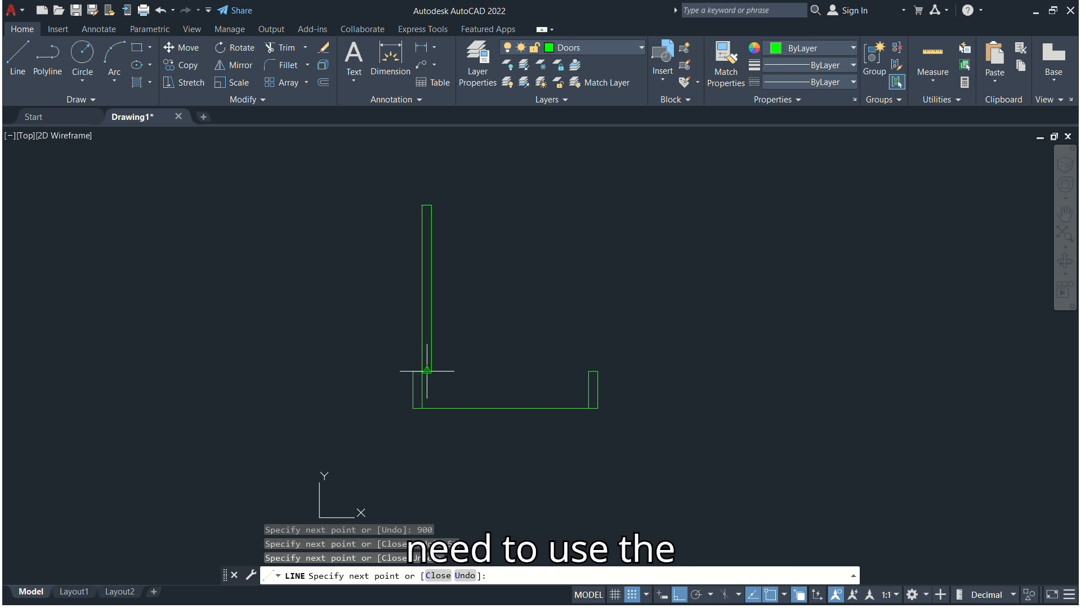
{"action": "key", "text": "Escape"}
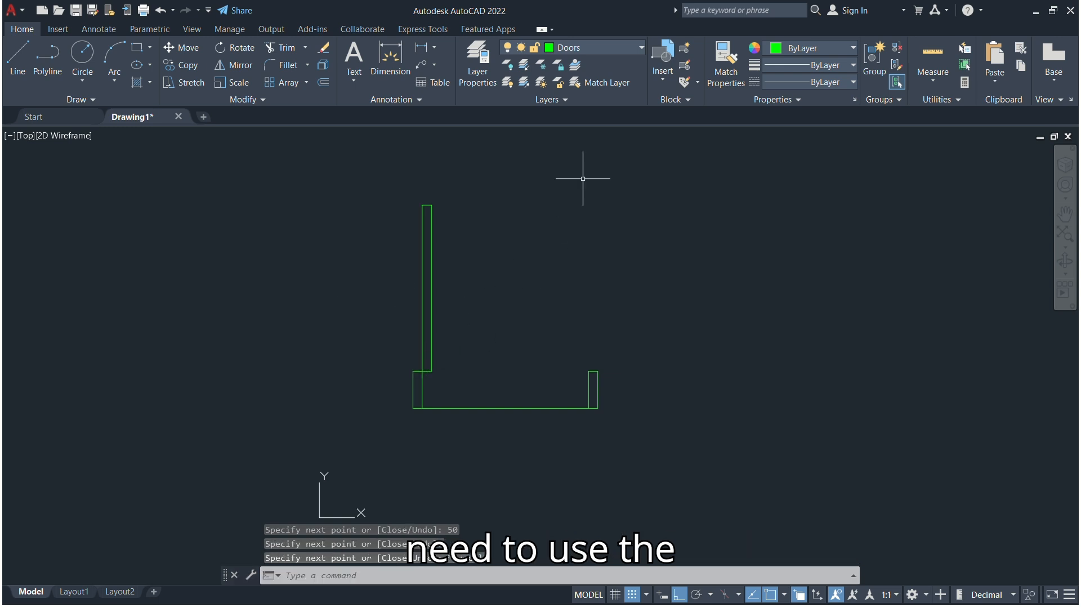
Draw a center-radius circle centered on the left jamb's upper-right corner and passing through the door leaf's upper-right corner.
{"action": "left_click", "coordinate": [77, 78]}
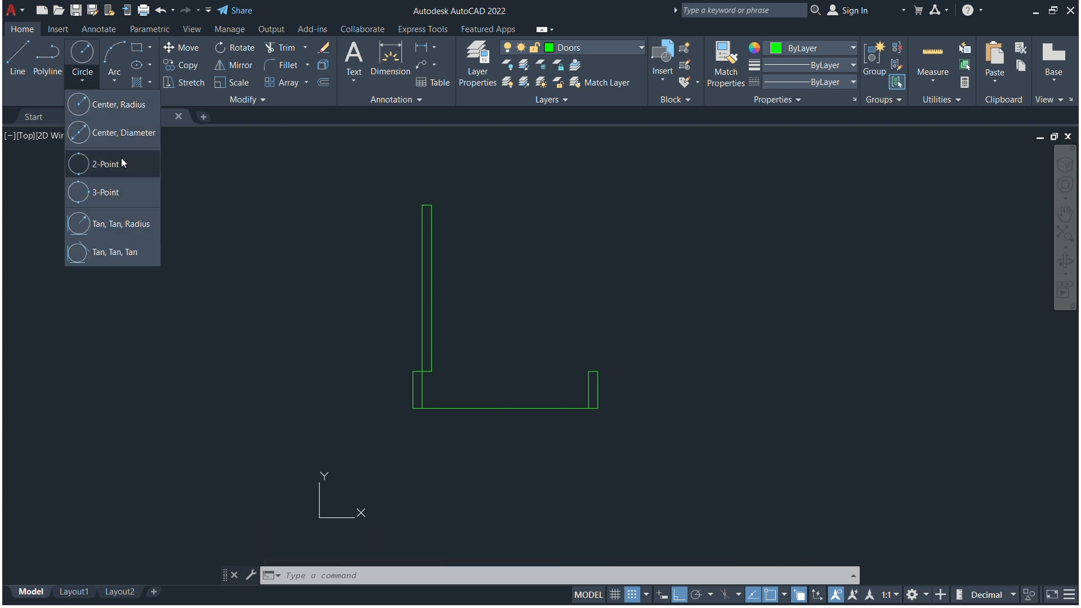
{"action": "left_click", "coordinate": [116, 110]}
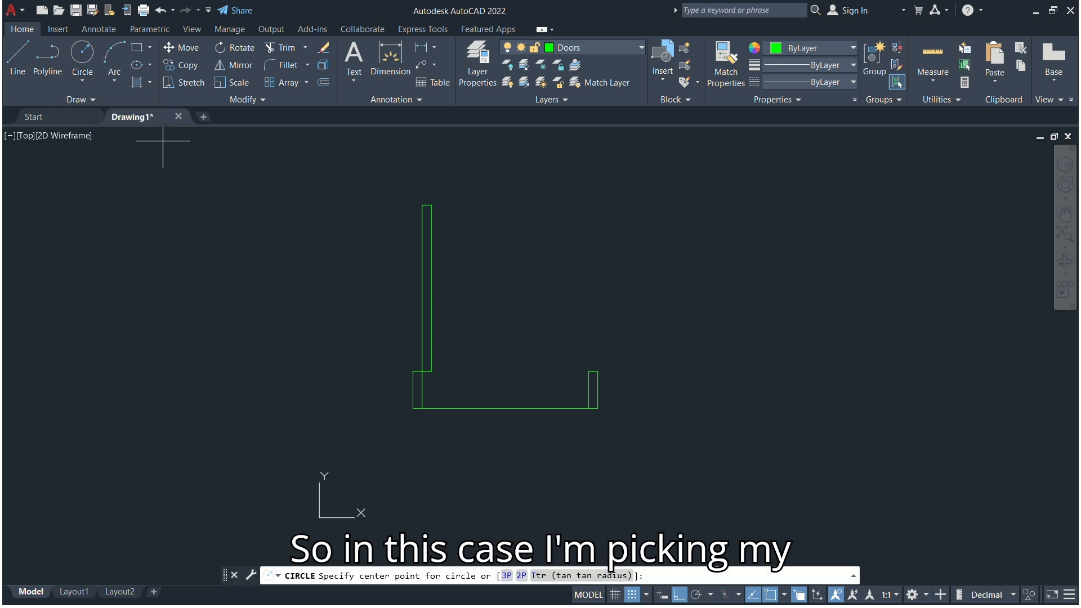
{"action": "left_click", "coordinate": [421, 372]}
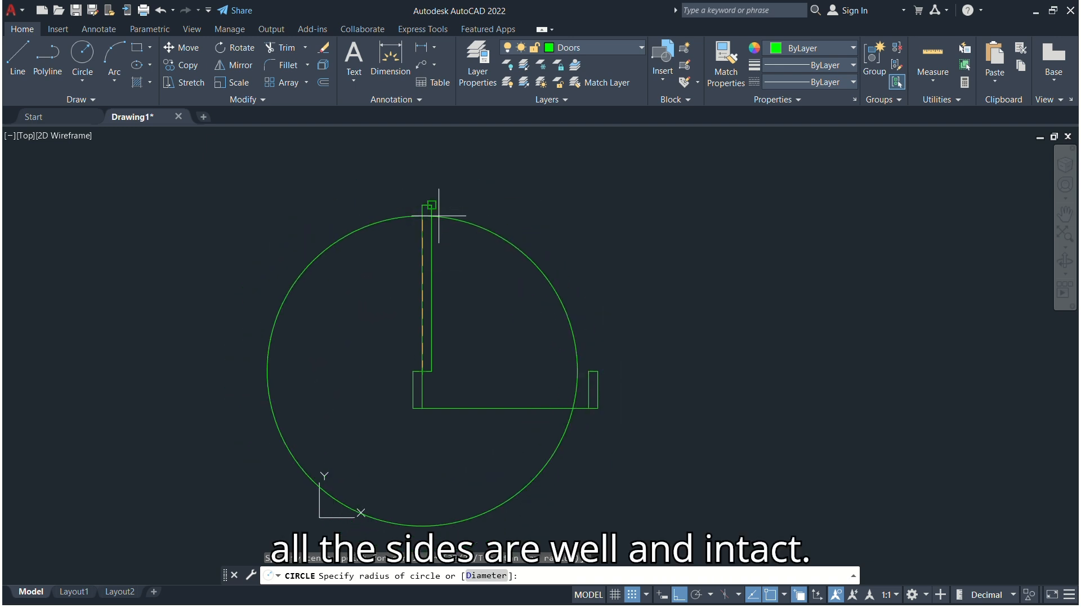
{"action": "scroll", "coordinate": [423, 205], "scroll_direction": "up", "scroll_amount": 4}
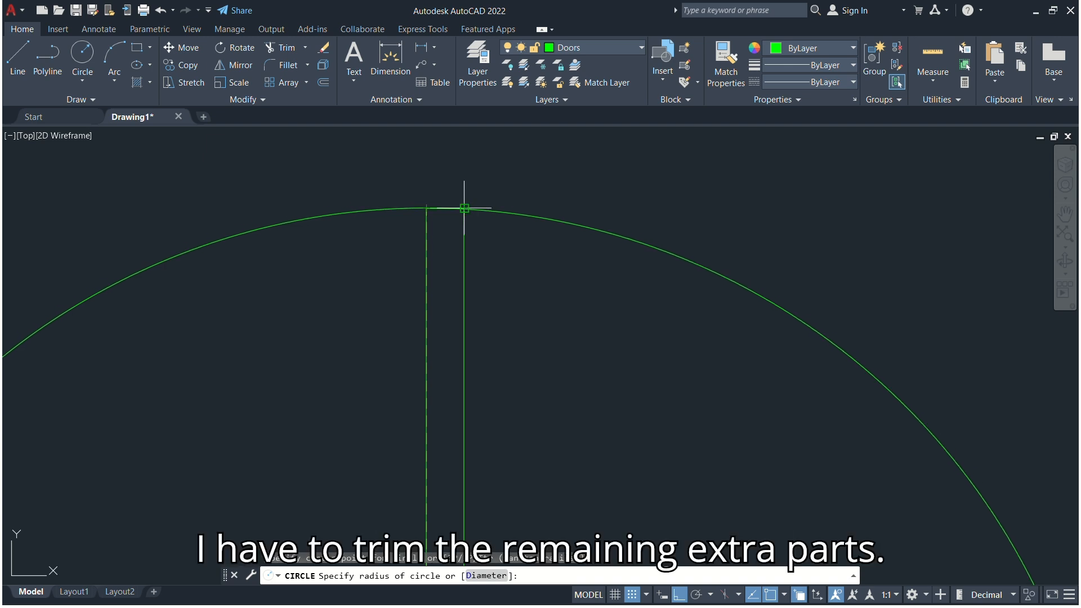
{"action": "scroll", "coordinate": [461, 213], "scroll_direction": "up", "scroll_amount": 5}
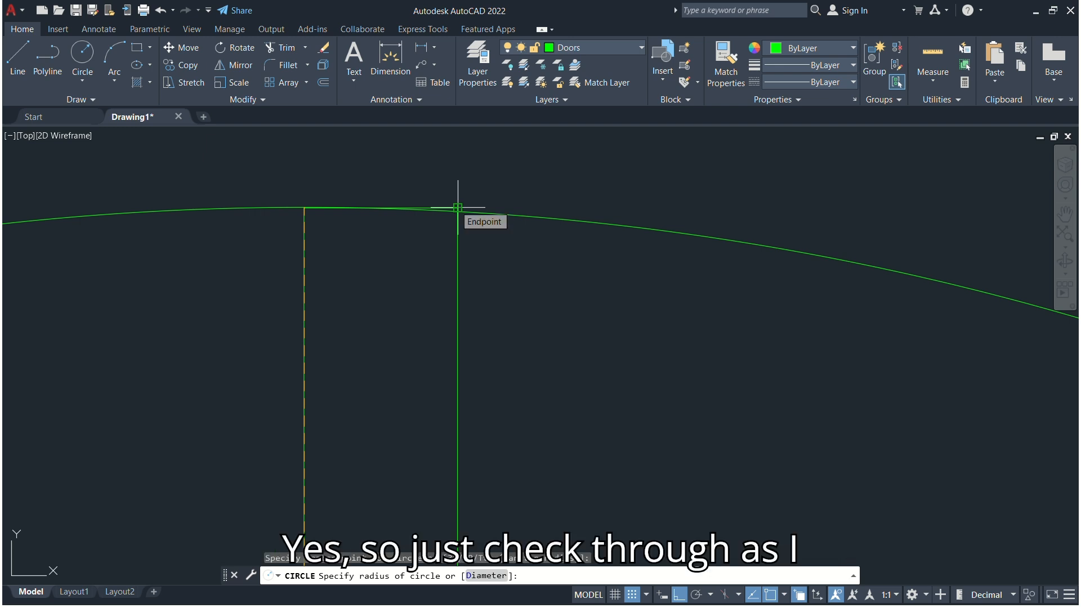
{"action": "left_click", "coordinate": [458, 208]}
Trim away the part of the circle left of the door leaf and below the line joining the jambs.
{"action": "scroll", "coordinate": [483, 176], "scroll_direction": "down", "scroll_amount": 4}
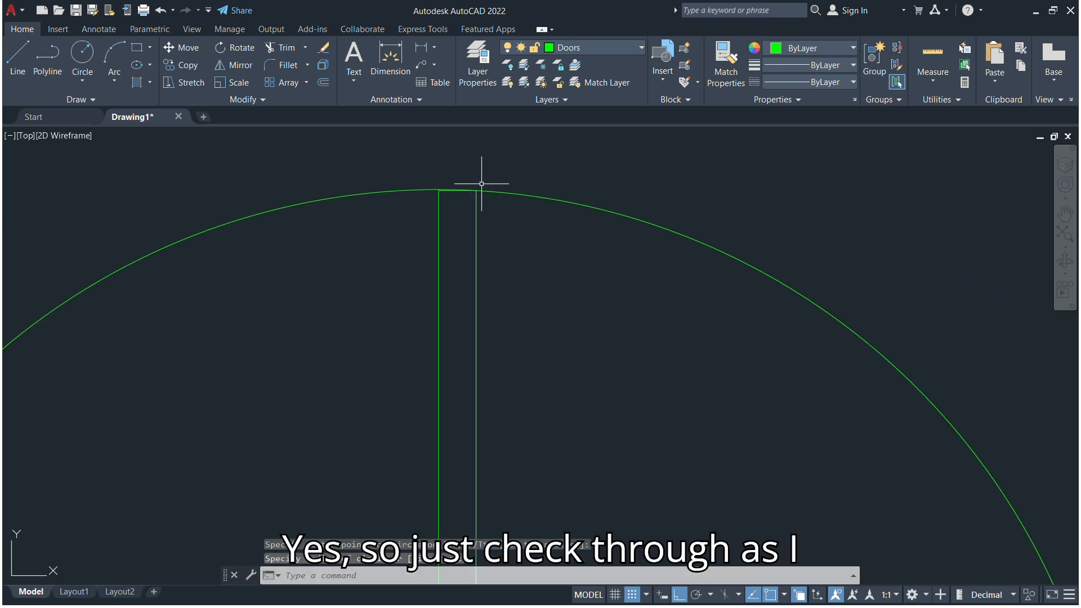
{"action": "scroll", "coordinate": [615, 223], "scroll_direction": "up", "scroll_amount": 4}
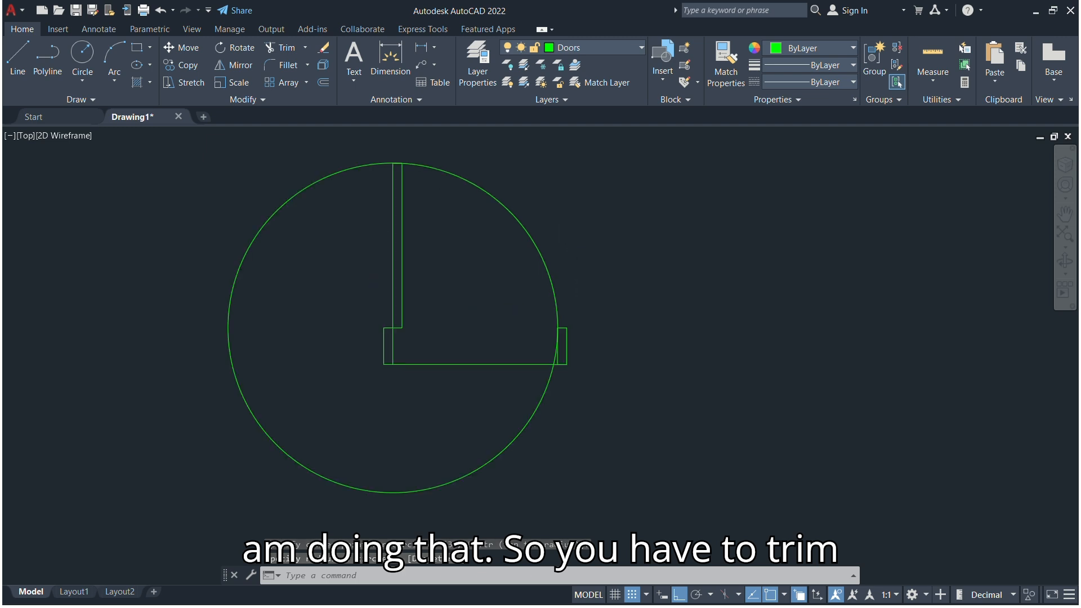
{"action": "scroll", "coordinate": [616, 222], "scroll_direction": "down", "scroll_amount": 4}
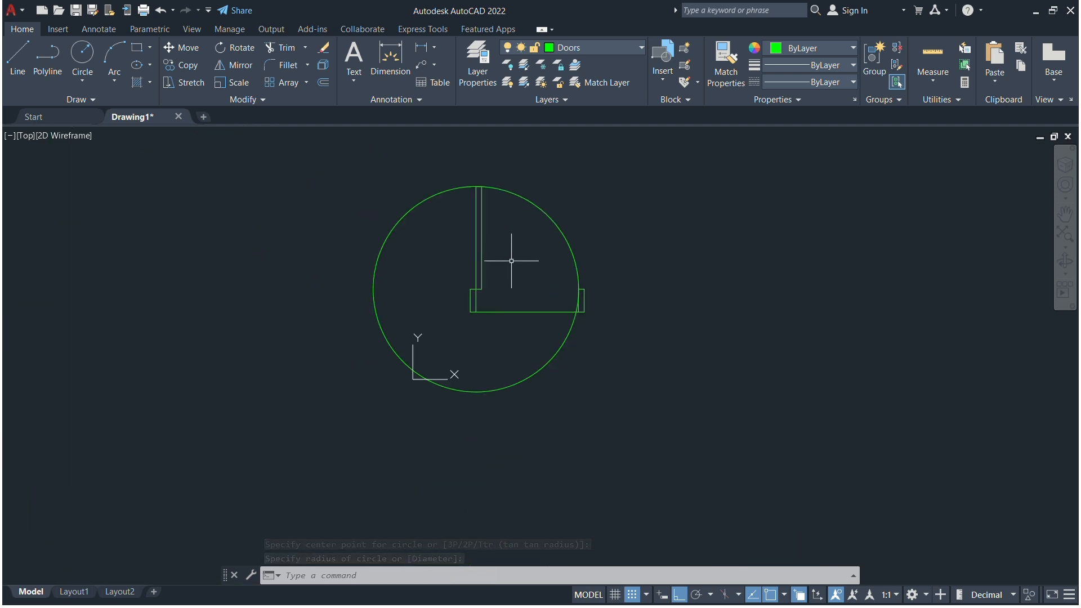
{"action": "scroll", "coordinate": [512, 257], "scroll_direction": "up", "scroll_amount": 4}
{"action": "scroll", "coordinate": [500, 188], "scroll_direction": "down", "scroll_amount": 4}
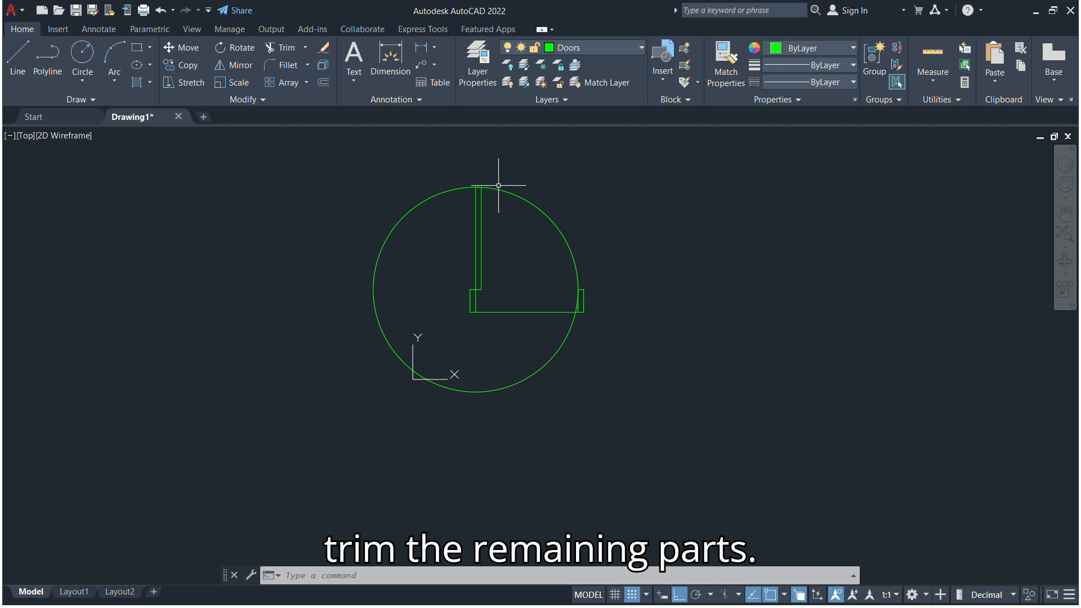
{"action": "scroll", "coordinate": [464, 181], "scroll_direction": "up", "scroll_amount": 10}
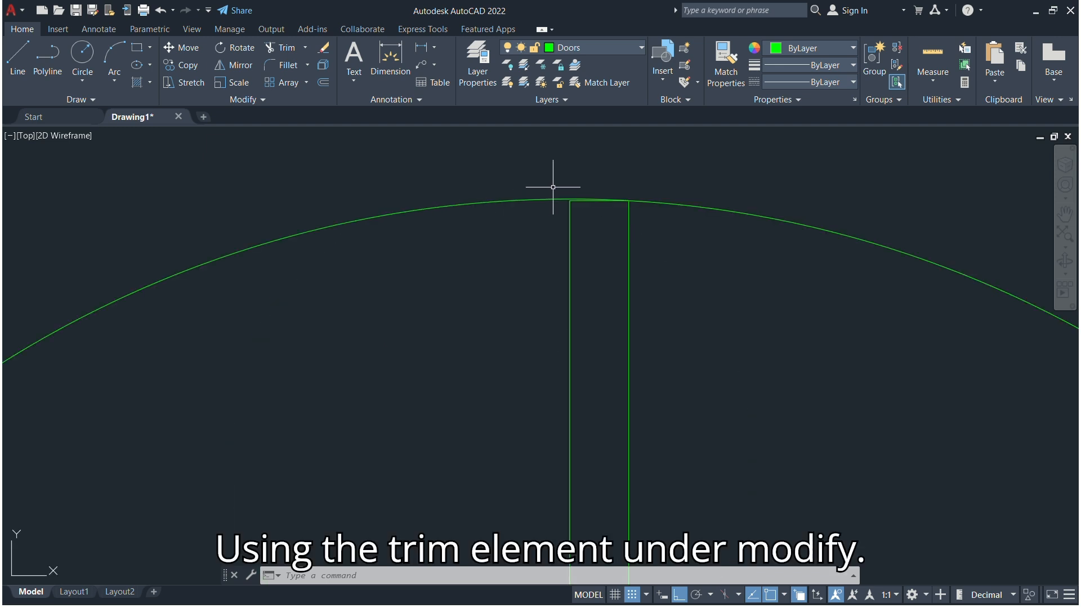
{"action": "scroll", "coordinate": [553, 187], "scroll_direction": "down", "scroll_amount": 2}
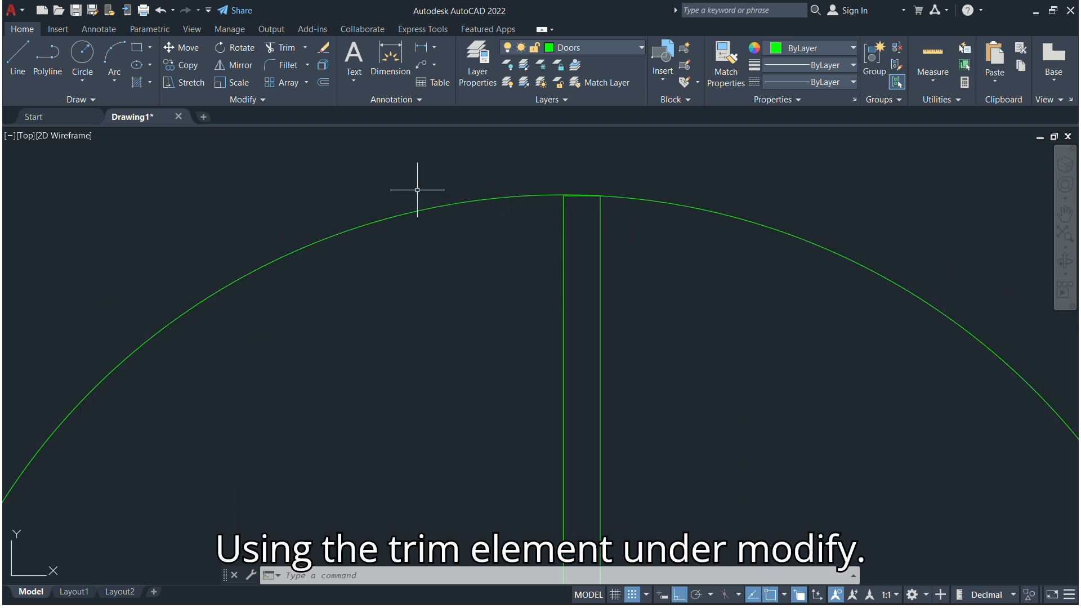
{"action": "left_click", "coordinate": [281, 48]}
{"action": "scroll", "coordinate": [393, 213], "scroll_direction": "down", "scroll_amount": 4}
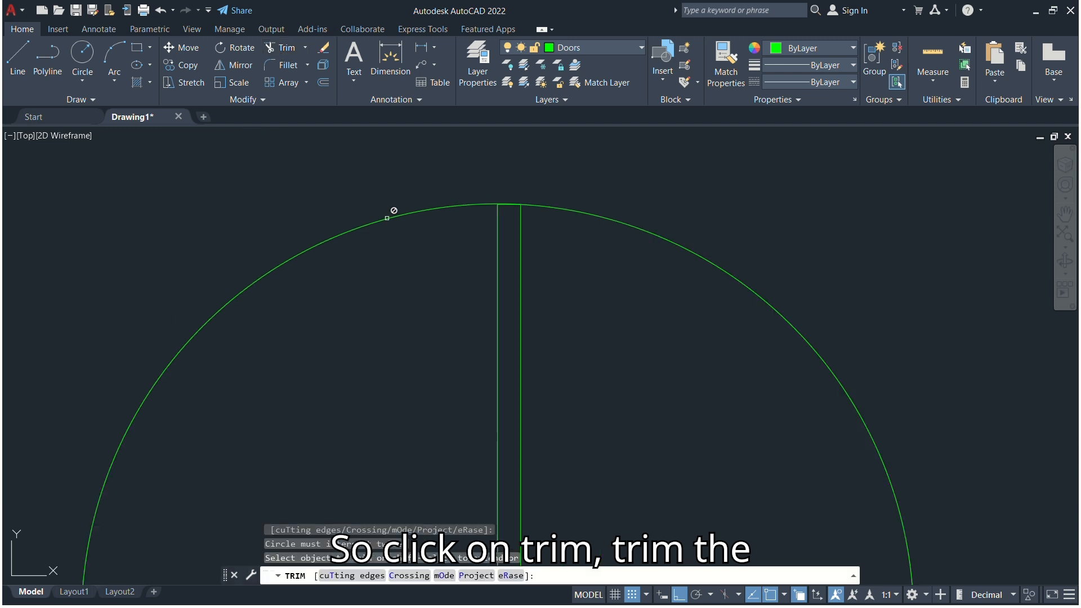
{"action": "left_click", "coordinate": [398, 216]}
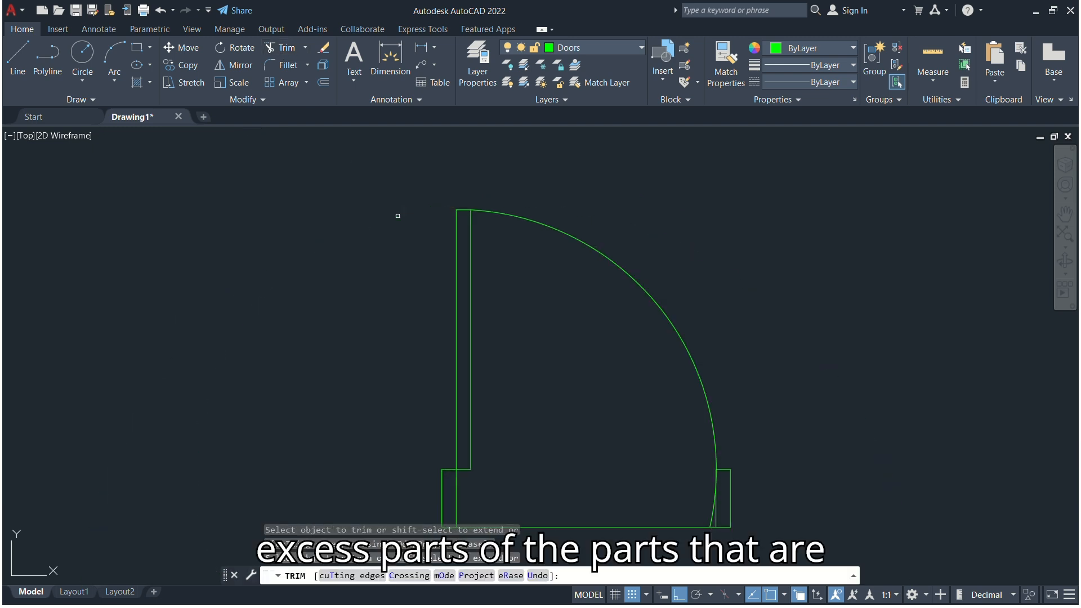
Trim the swing arc's excess below the right jamb's top and remove the horizontal line between the two jambs.
{"action": "scroll", "coordinate": [397, 214], "scroll_direction": "down", "scroll_amount": 6}
{"action": "scroll", "coordinate": [478, 258], "scroll_direction": "up", "scroll_amount": 6}
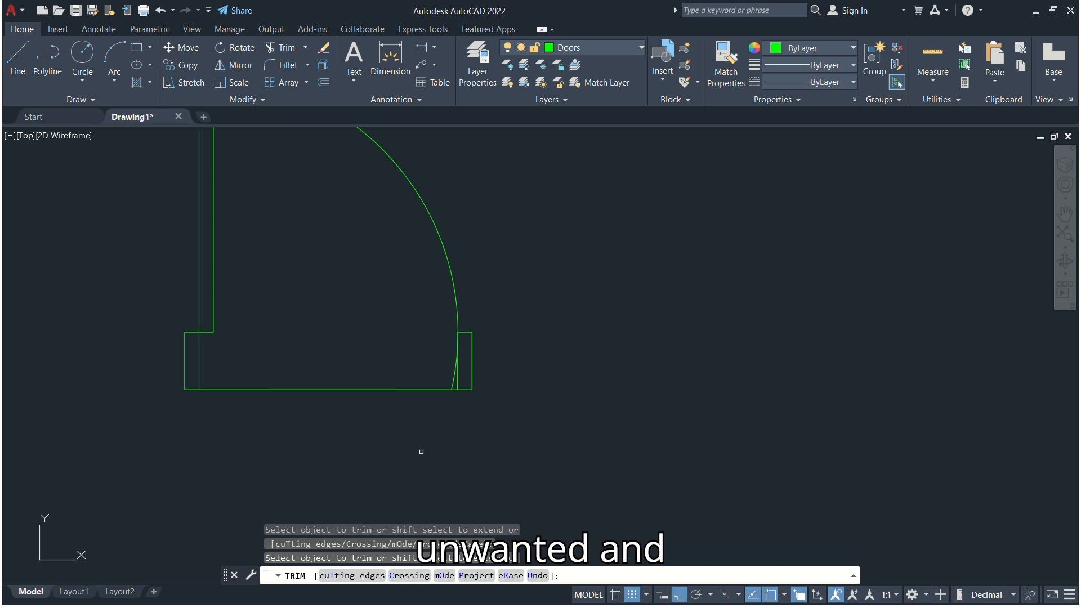
{"action": "scroll", "coordinate": [444, 355], "scroll_direction": "up", "scroll_amount": 6}
{"action": "scroll", "coordinate": [476, 308], "scroll_direction": "up", "scroll_amount": 4}
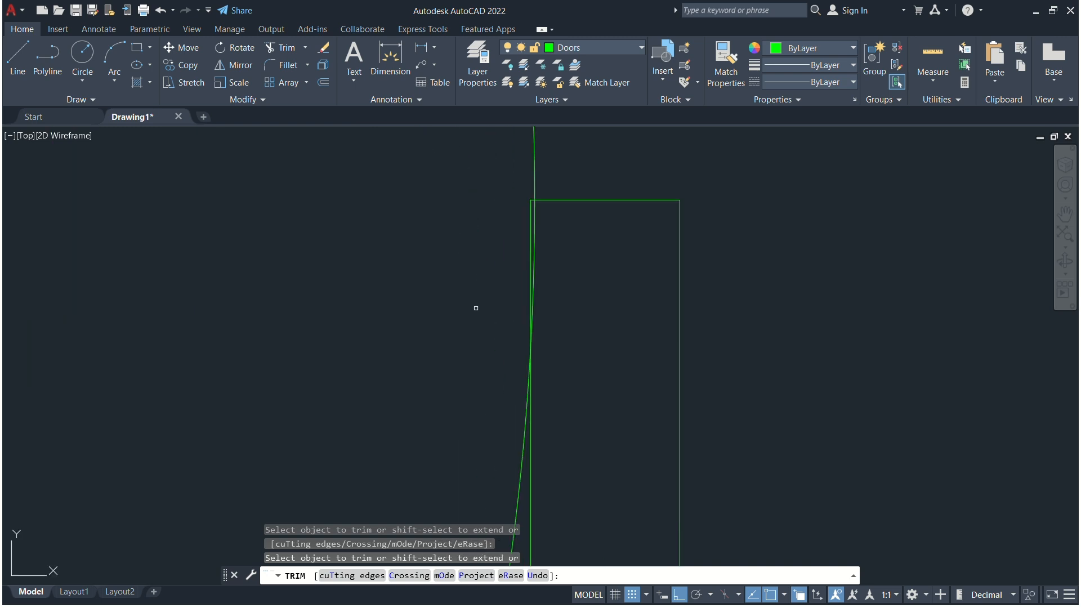
{"action": "left_click", "coordinate": [535, 228]}
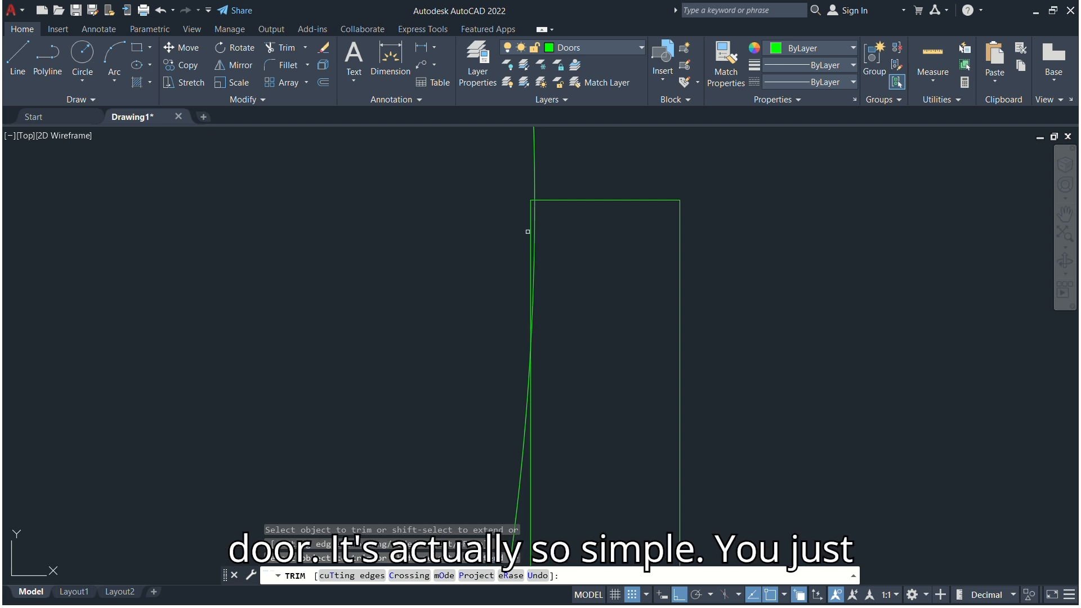
{"action": "scroll", "coordinate": [527, 232], "scroll_direction": "down", "scroll_amount": 4}
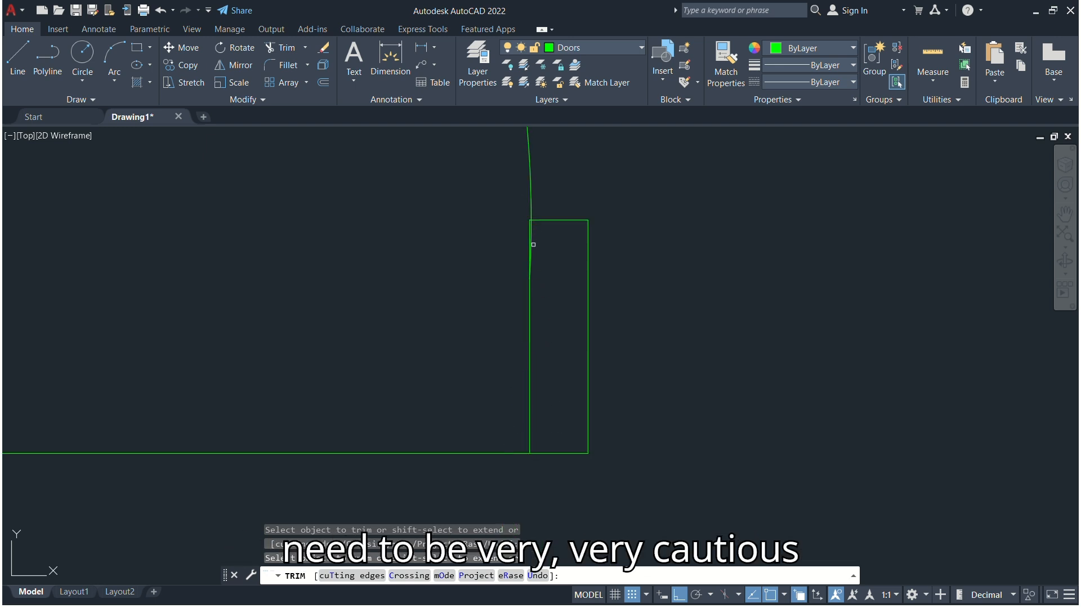
{"action": "scroll", "coordinate": [533, 244], "scroll_direction": "up", "scroll_amount": 4}
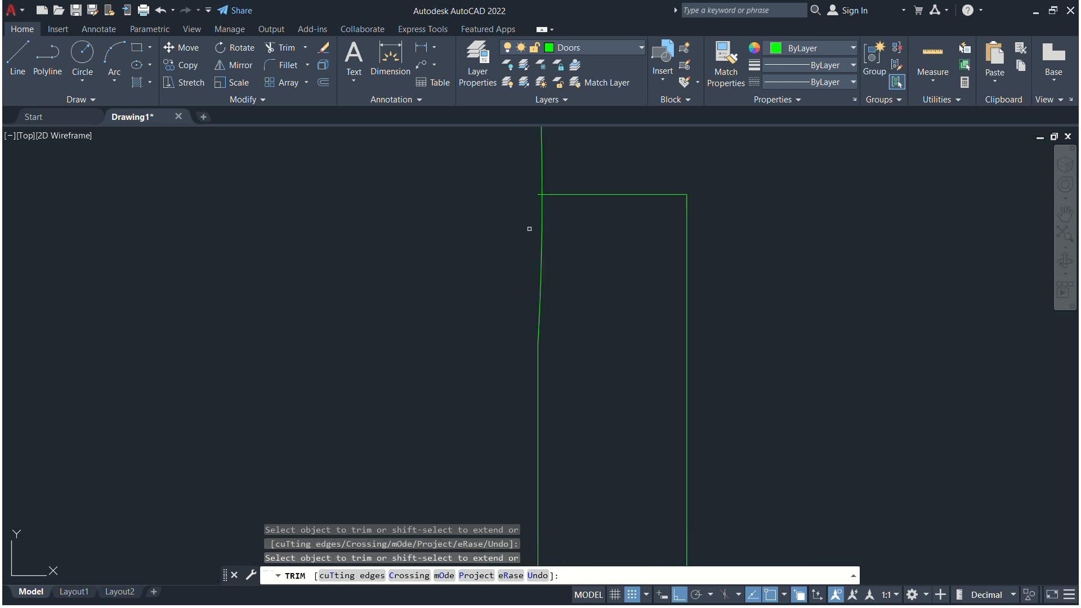
{"action": "scroll", "coordinate": [529, 229], "scroll_direction": "up", "scroll_amount": 3}
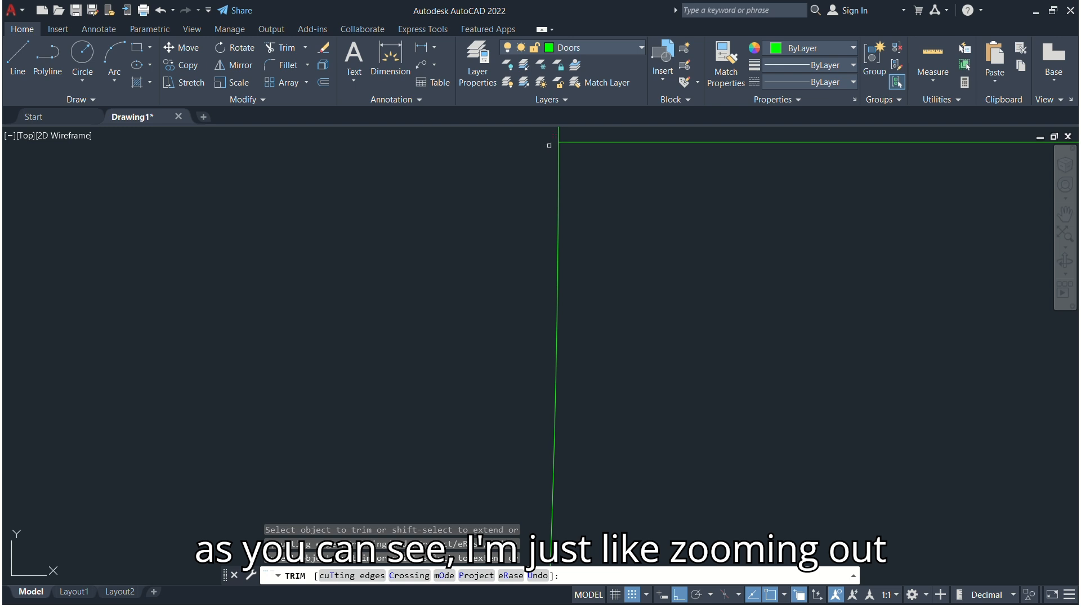
{"action": "scroll", "coordinate": [549, 145], "scroll_direction": "down", "scroll_amount": 4}
{"action": "scroll", "coordinate": [521, 247], "scroll_direction": "up", "scroll_amount": 3}
{"action": "scroll", "coordinate": [499, 281], "scroll_direction": "down", "scroll_amount": 8}
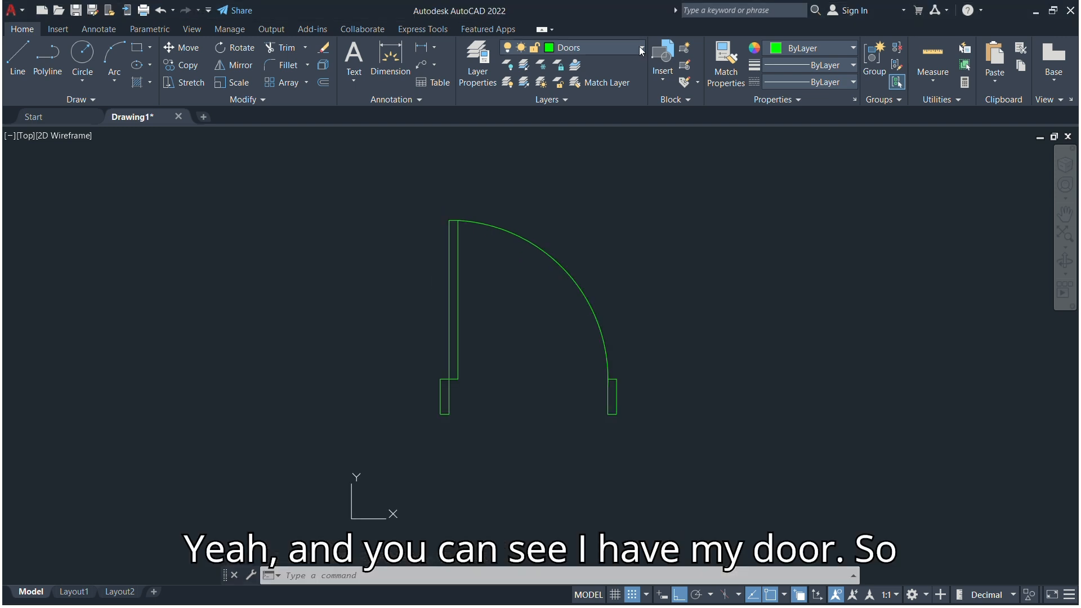
Make the blocks layer current and start a block definition named "Door (900mm width)".
{"action": "left_click", "coordinate": [641, 51]}
{"action": "left_click", "coordinate": [574, 84]}
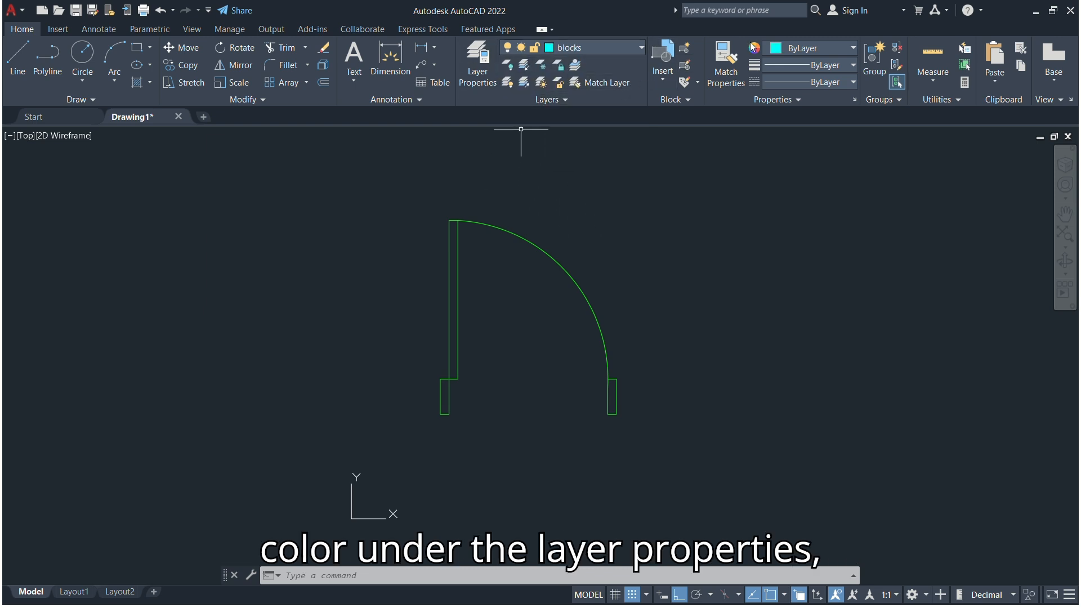
{"action": "left_click", "coordinate": [682, 48]}
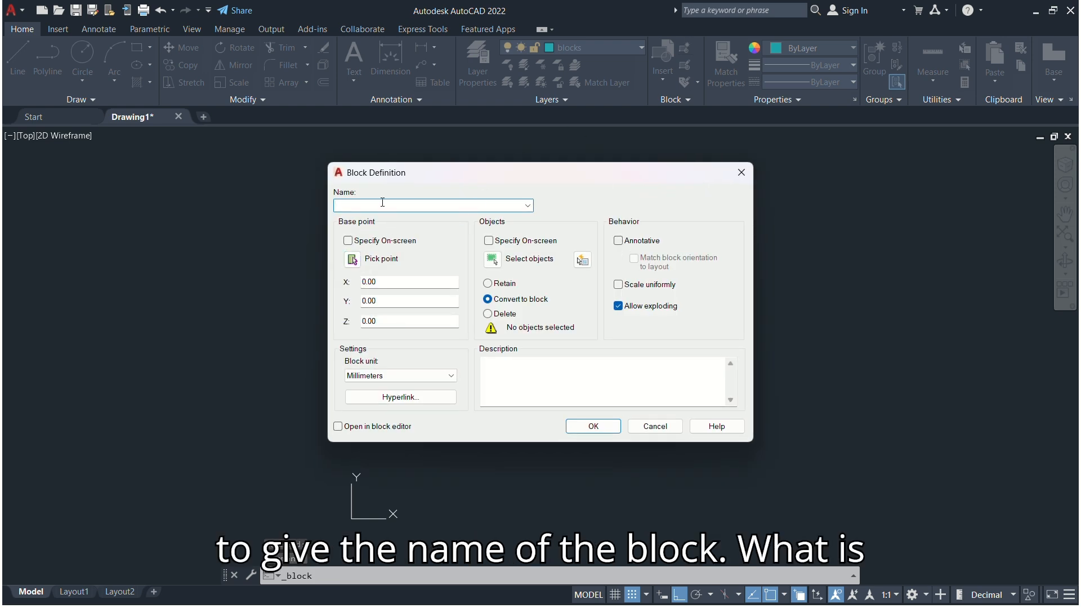
{"action": "type", "text": "Door"}
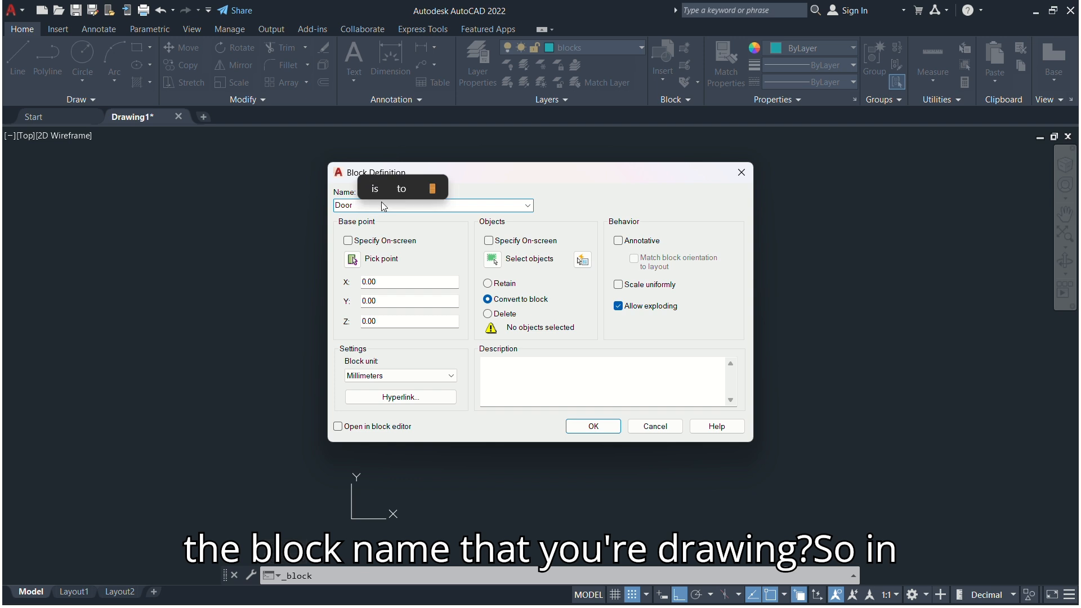
{"action": "type", "text": " ("}
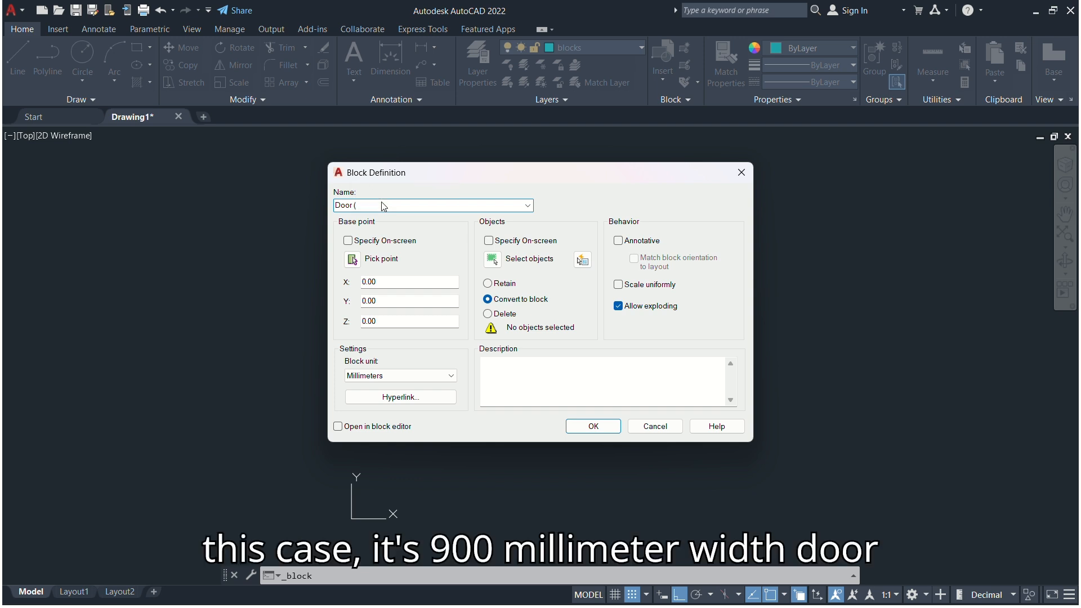
{"action": "type", "text": "900mm"}
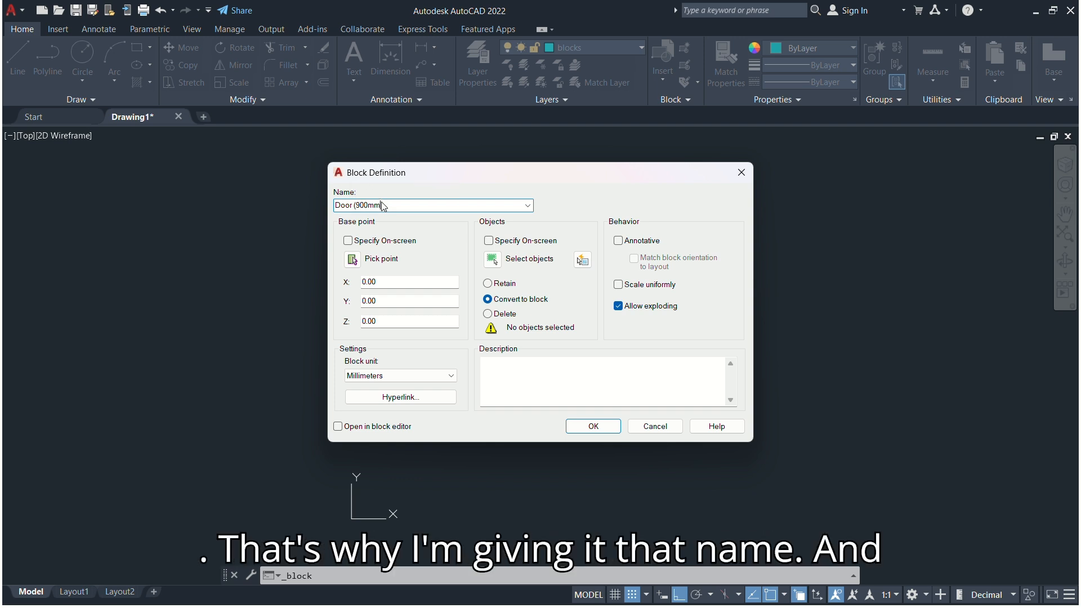
{"action": "type", "text": " width"}
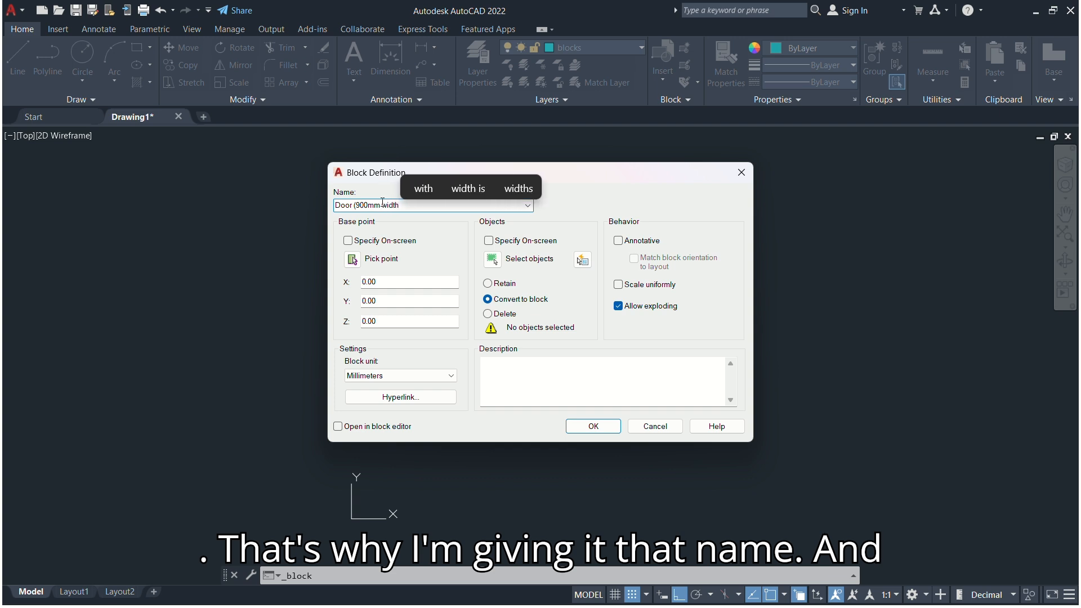
{"action": "type", "text": ")"}
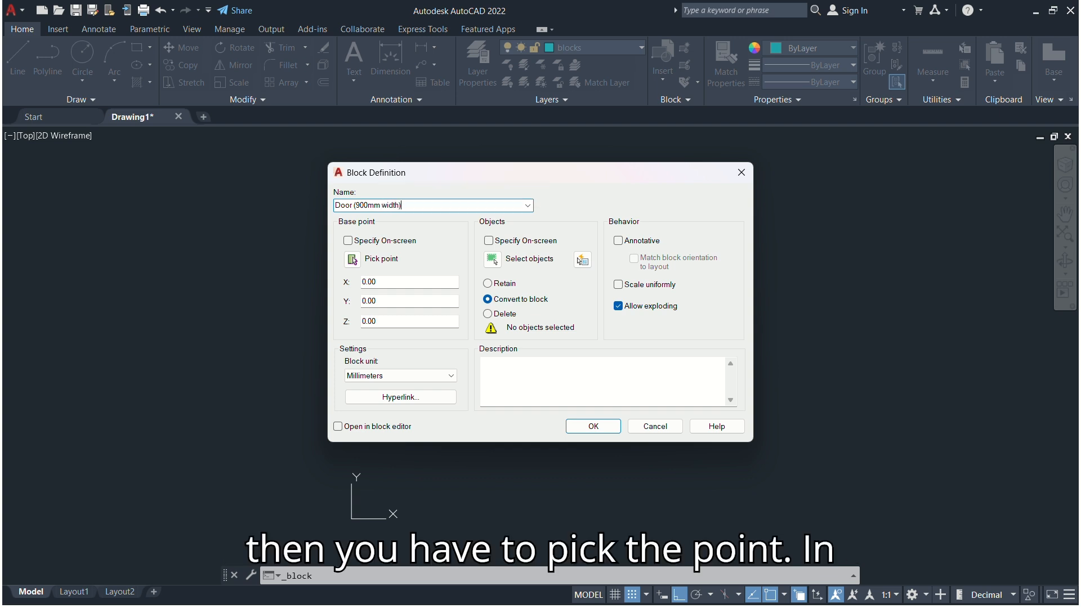
Create the block from the whole door, with its base point at the right jamb's lower-right corner.
{"action": "left_click", "coordinate": [353, 260]}
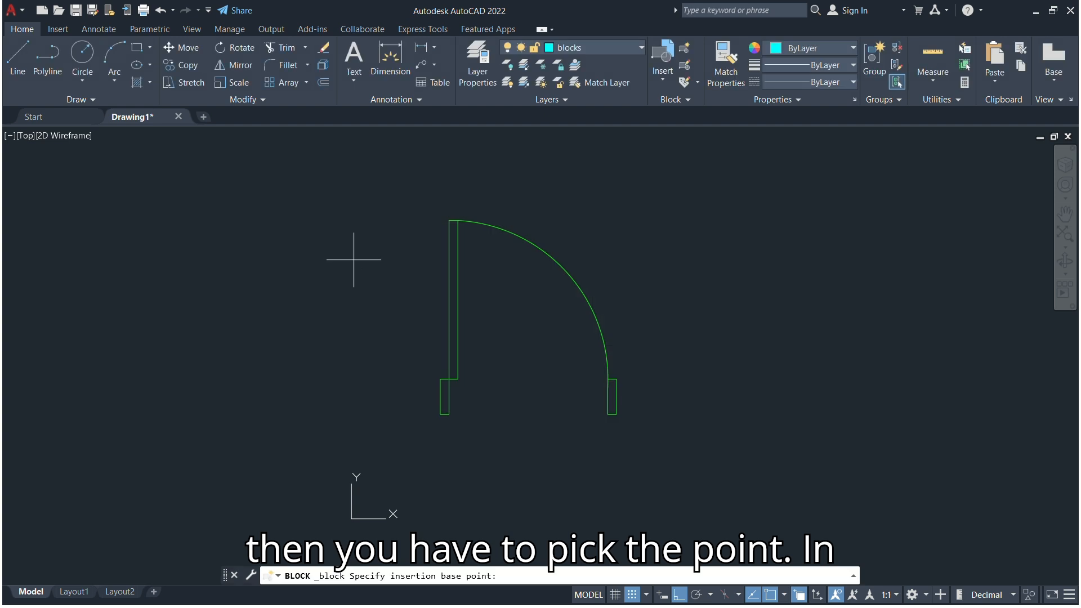
{"action": "left_click", "coordinate": [616, 414]}
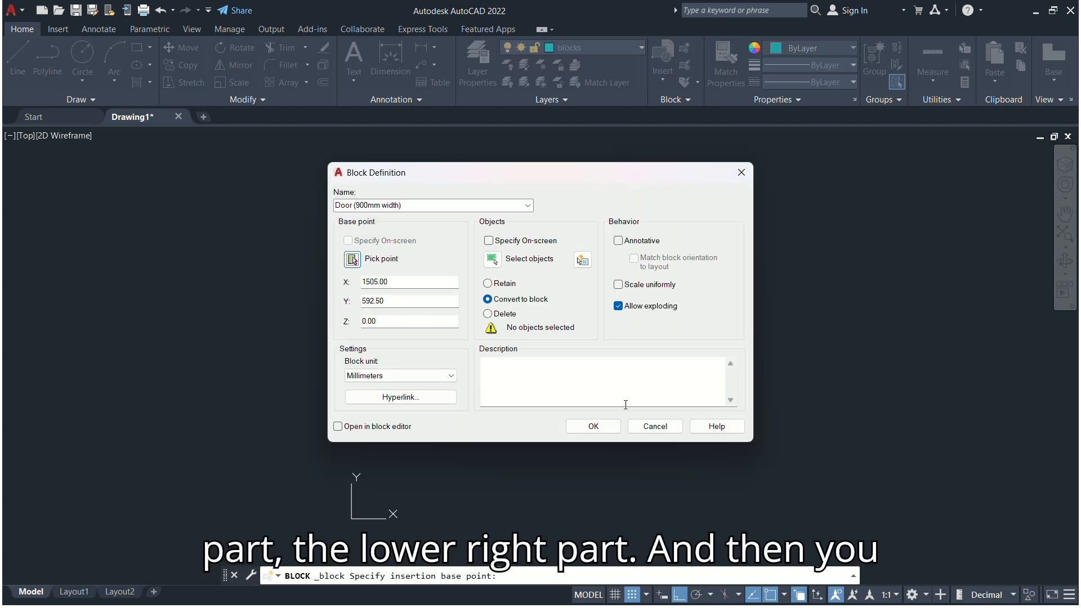
{"action": "left_click", "coordinate": [493, 259]}
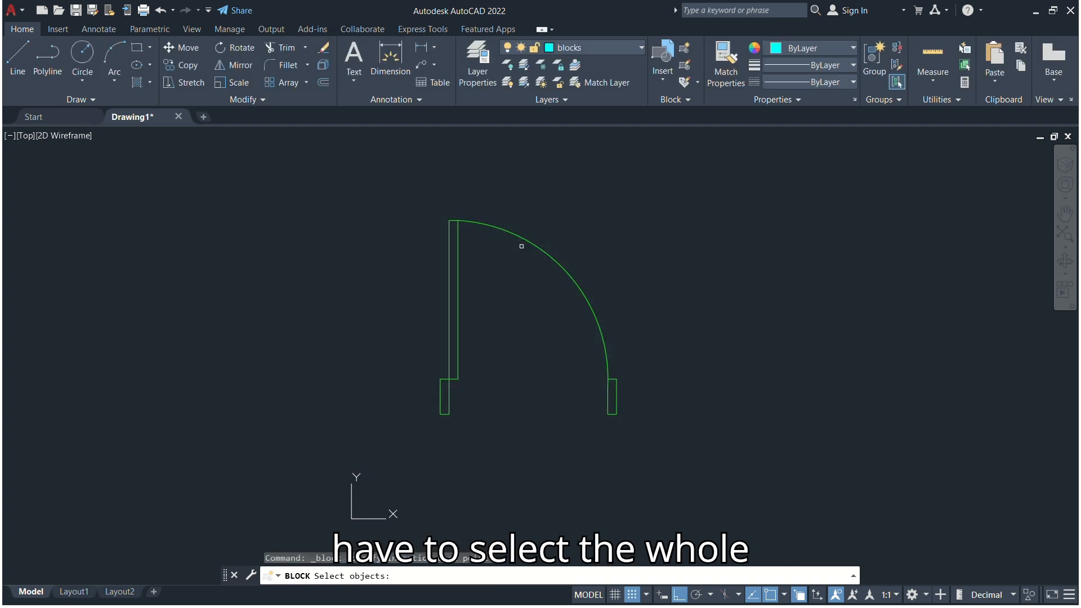
{"action": "left_click", "coordinate": [675, 208]}
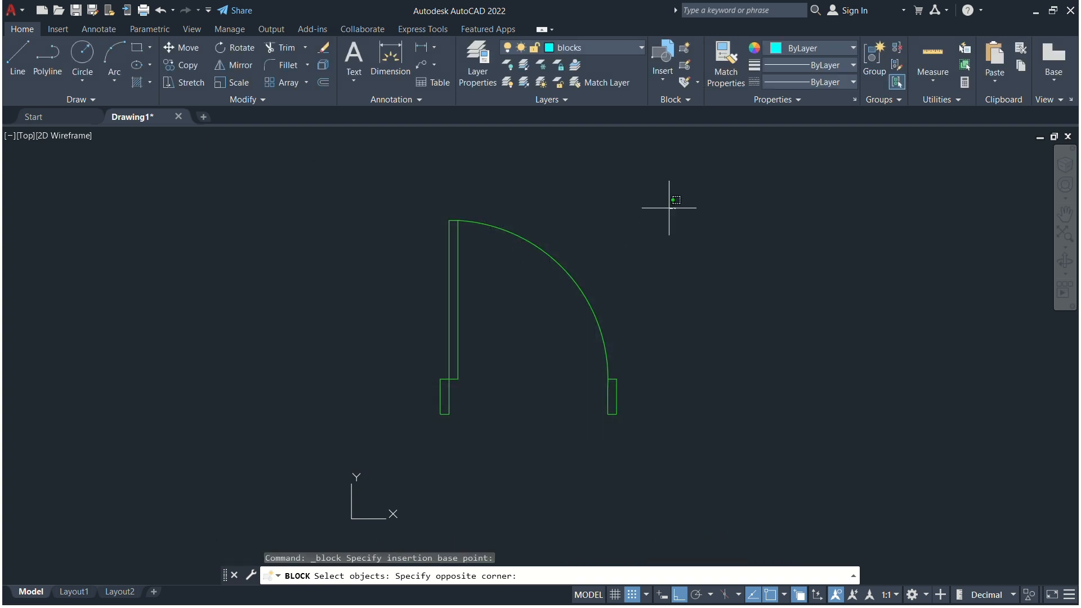
{"action": "left_click", "coordinate": [403, 447]}
{"action": "key", "text": "Return"}
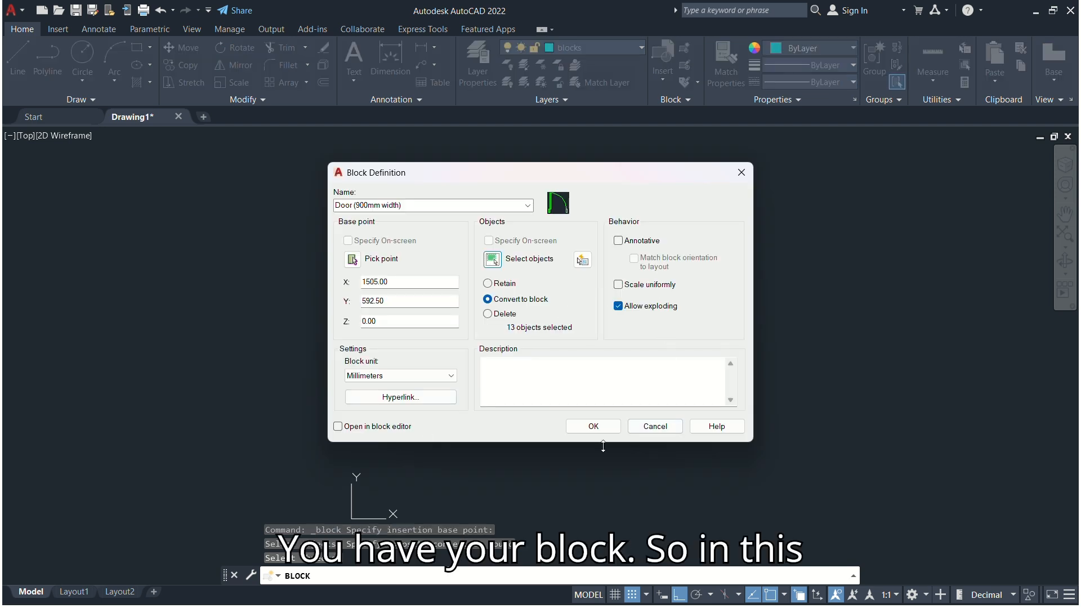
{"action": "left_click", "coordinate": [594, 429]}
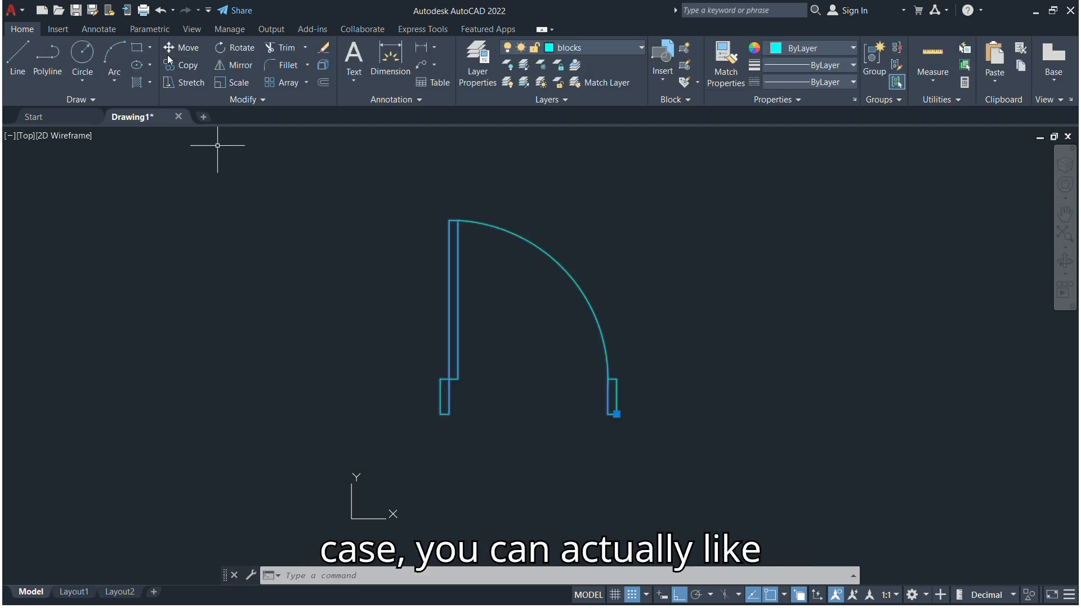
Move the selected door block straight up to a clear spot above its original position.
{"action": "left_click", "coordinate": [167, 48]}
{"action": "left_click", "coordinate": [619, 298]}
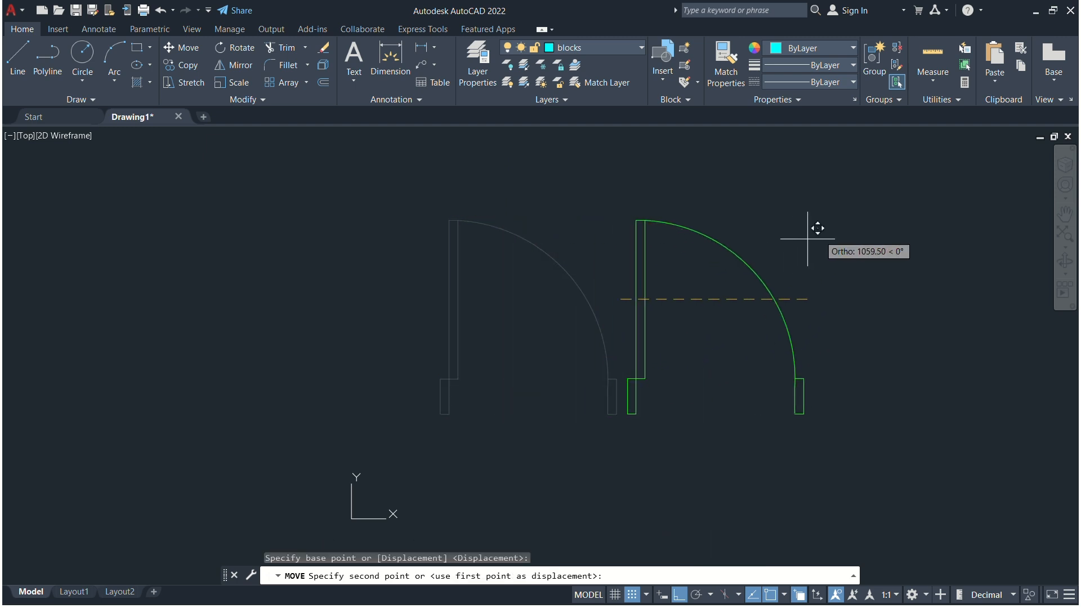
{"action": "scroll", "coordinate": [579, 285], "scroll_direction": "down", "scroll_amount": 8}
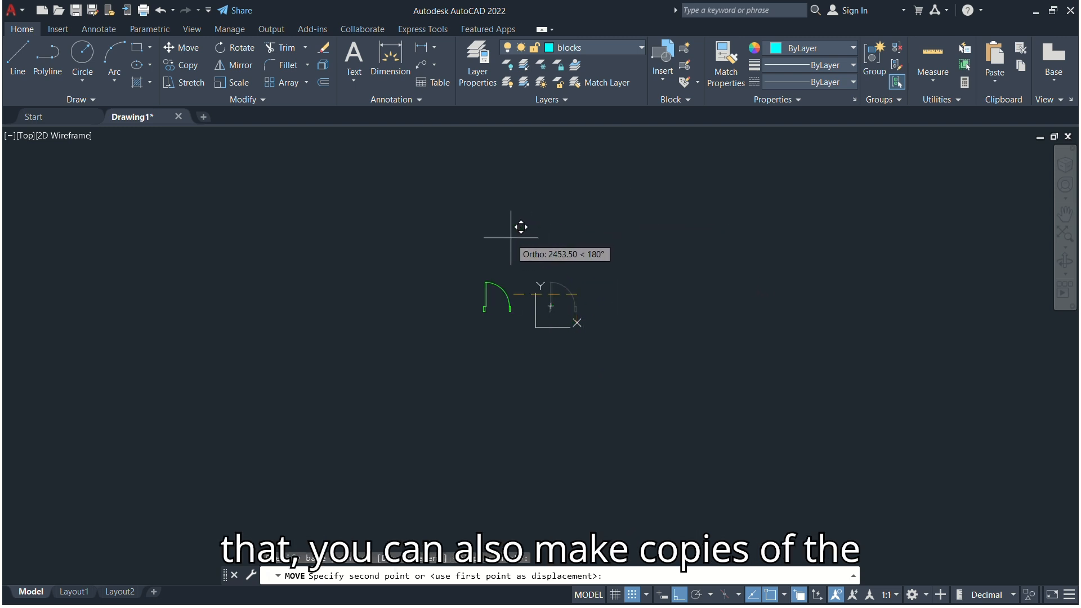
{"action": "scroll", "coordinate": [586, 257], "scroll_direction": "up", "scroll_amount": 8}
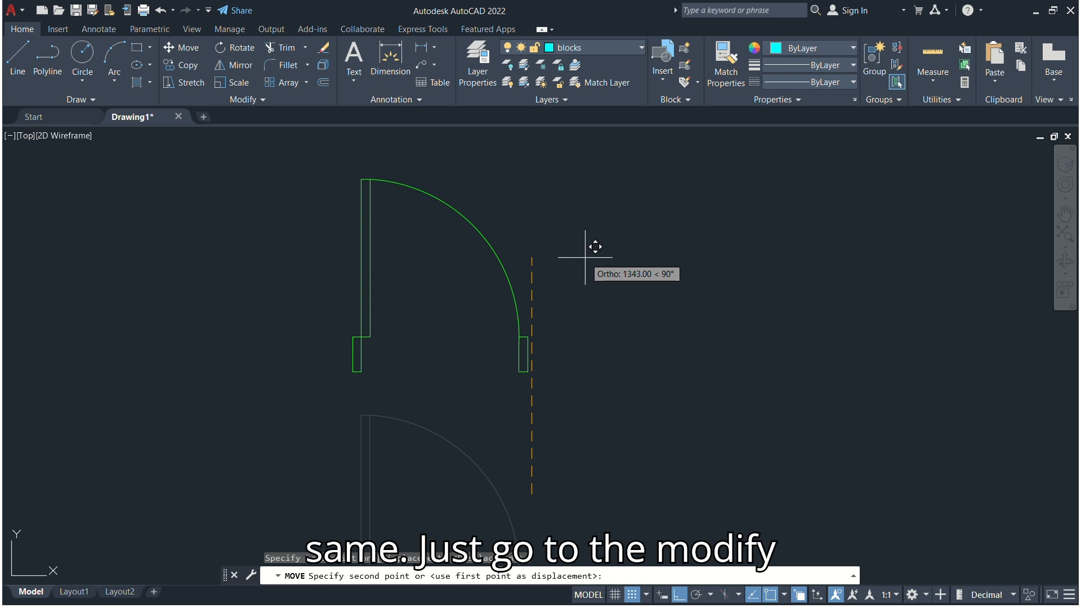
{"action": "left_click", "coordinate": [592, 323]}
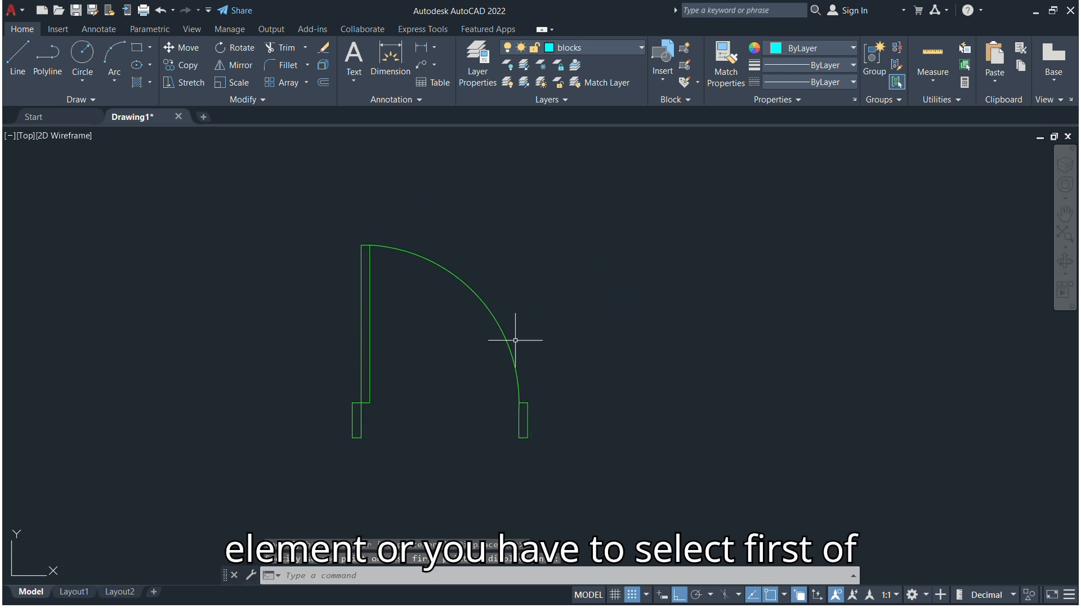
Copy the whole door block twice, once horizontally to its right and once about 1260 mm straight below.
{"action": "left_click", "coordinate": [591, 233]}
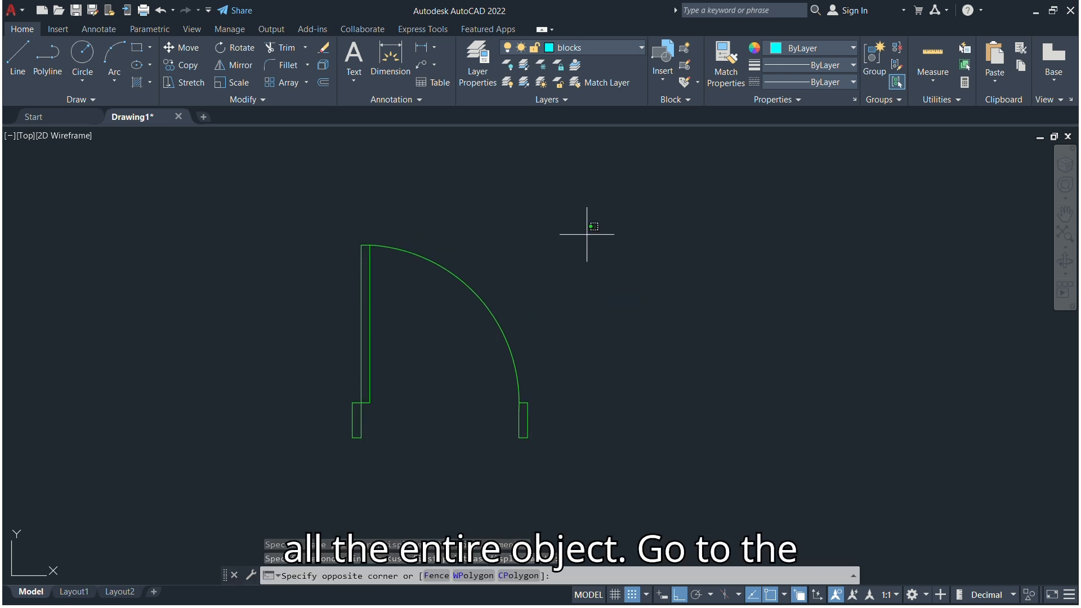
{"action": "left_click", "coordinate": [254, 491]}
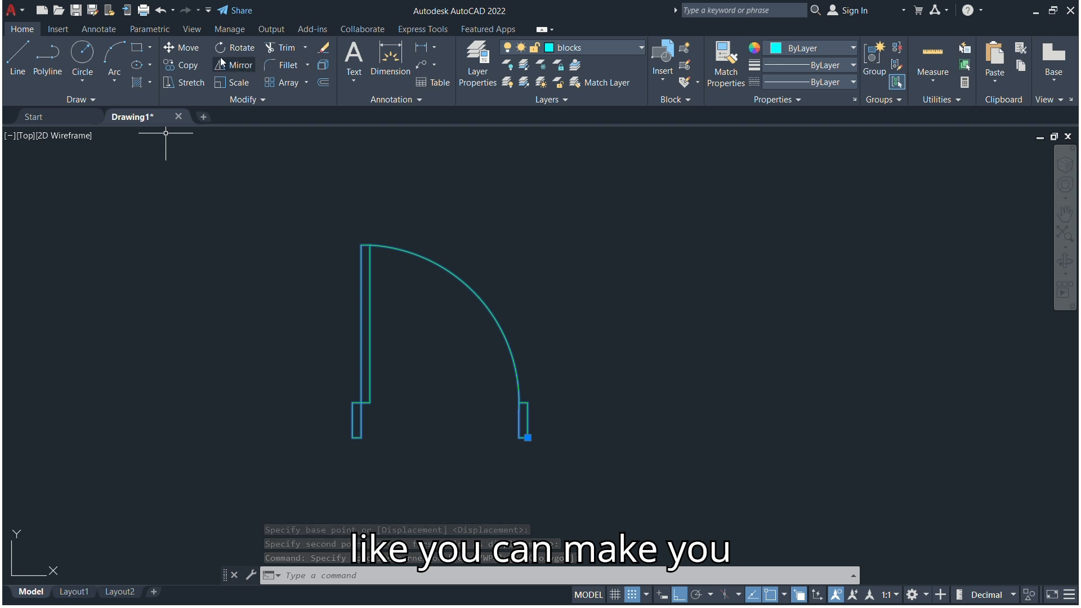
{"action": "left_click", "coordinate": [185, 66]}
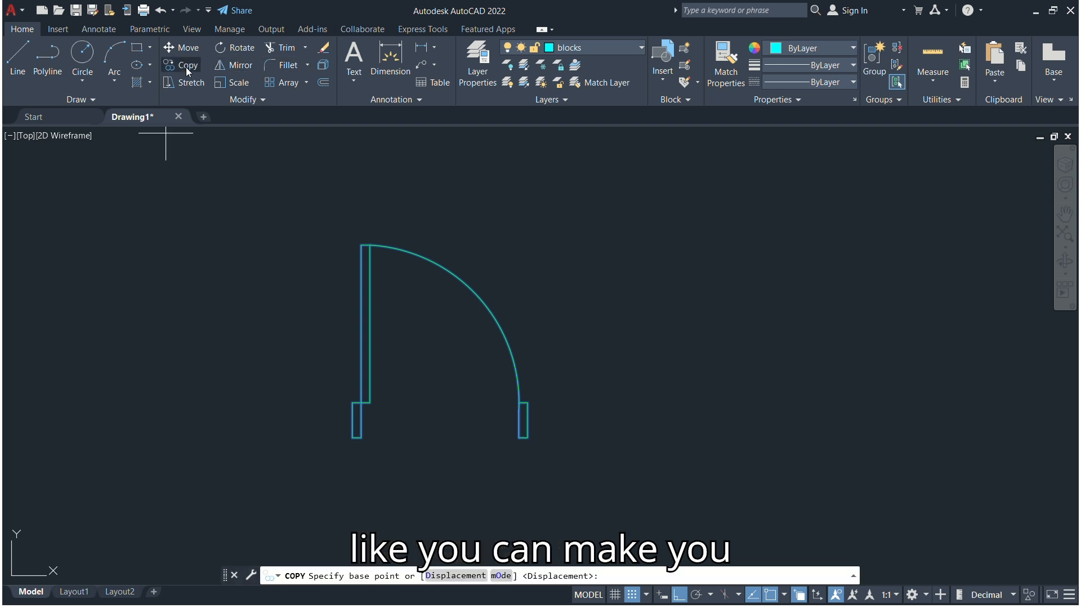
{"action": "left_click", "coordinate": [571, 326]}
{"action": "left_click", "coordinate": [804, 289]}
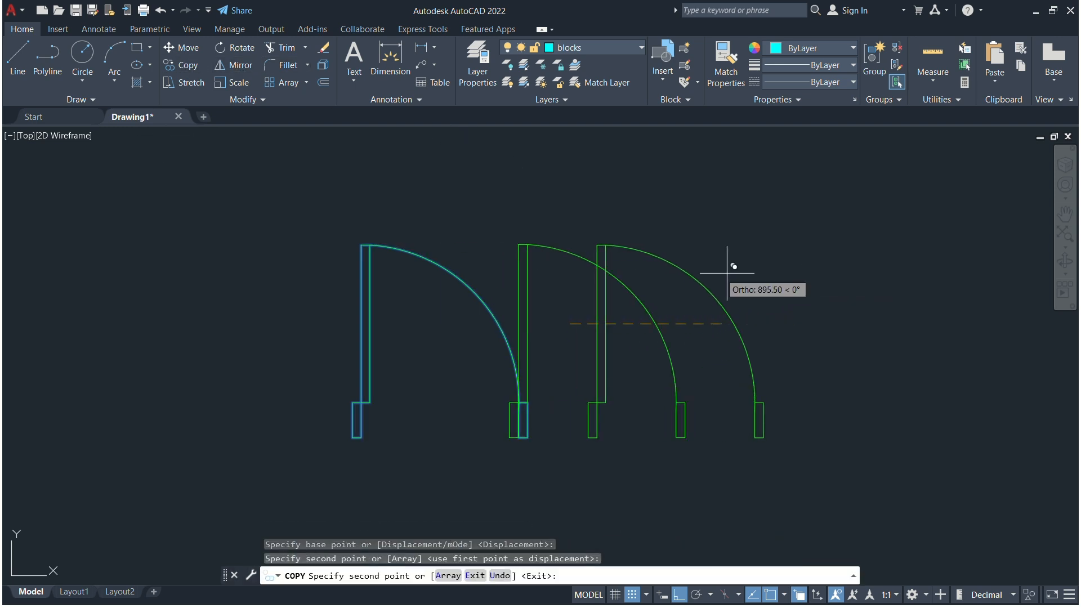
{"action": "scroll", "coordinate": [447, 242], "scroll_direction": "down", "scroll_amount": 5}
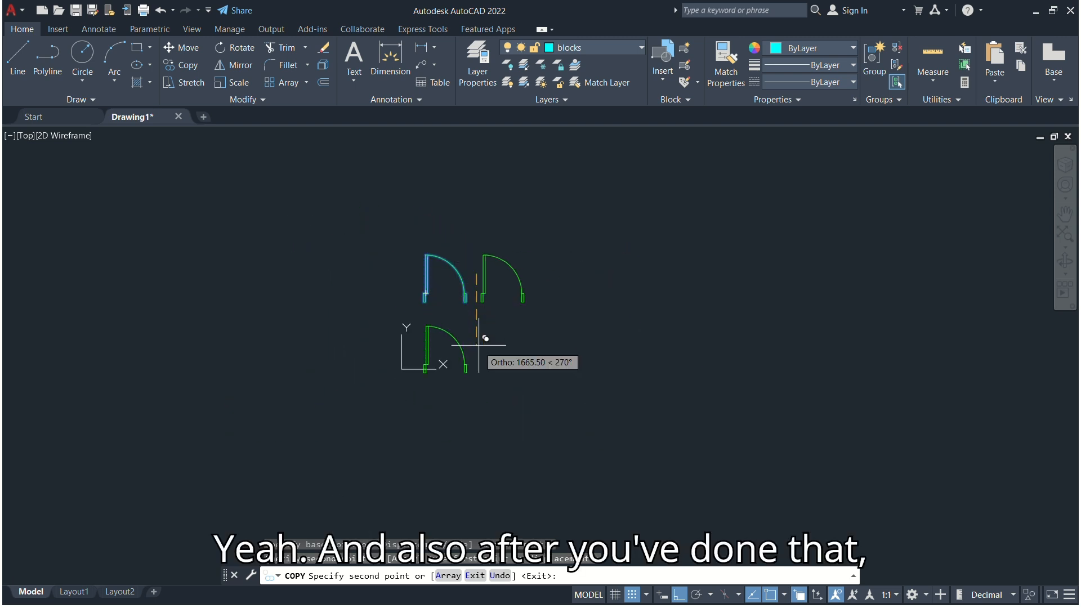
{"action": "scroll", "coordinate": [474, 316], "scroll_direction": "up", "scroll_amount": 6}
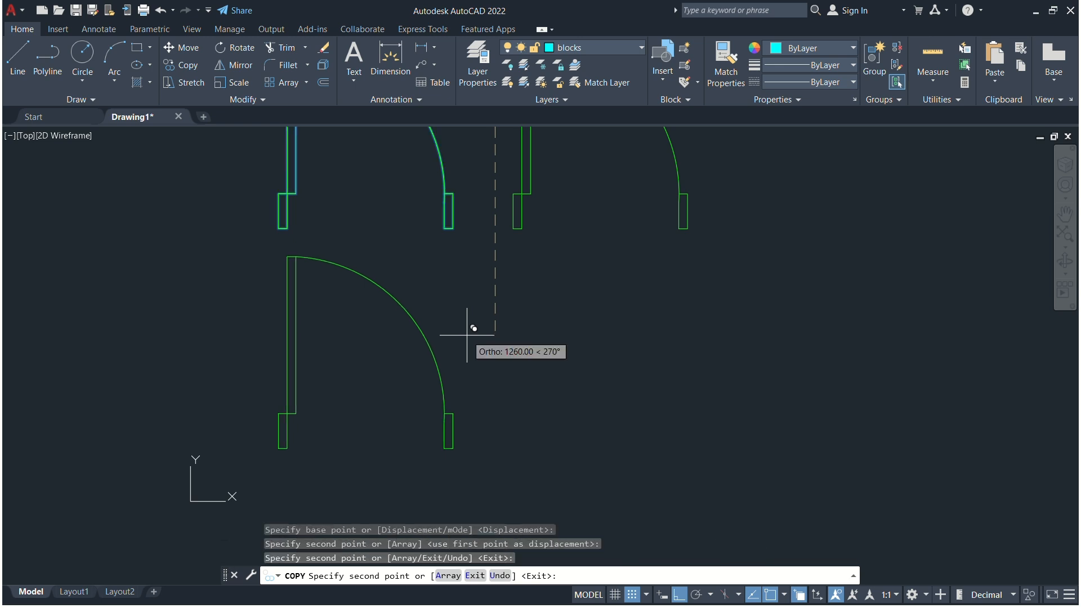
{"action": "key", "text": "Escape"}
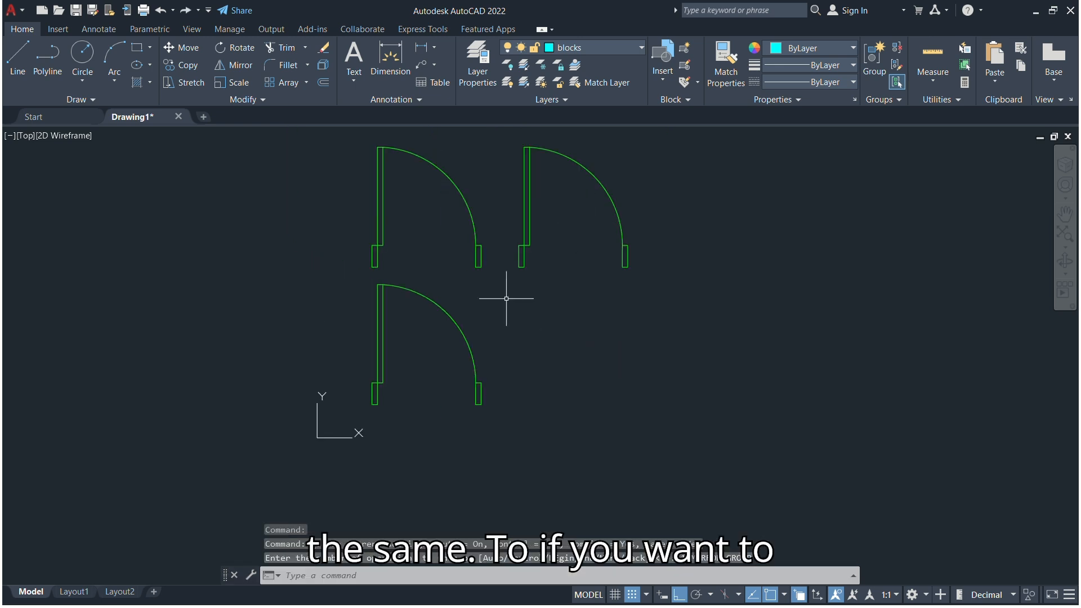
Mirror the lower door block about a vertical line along its right jamb's inner edge, keeping the source, to form a double door.
{"action": "left_click", "coordinate": [506, 297]}
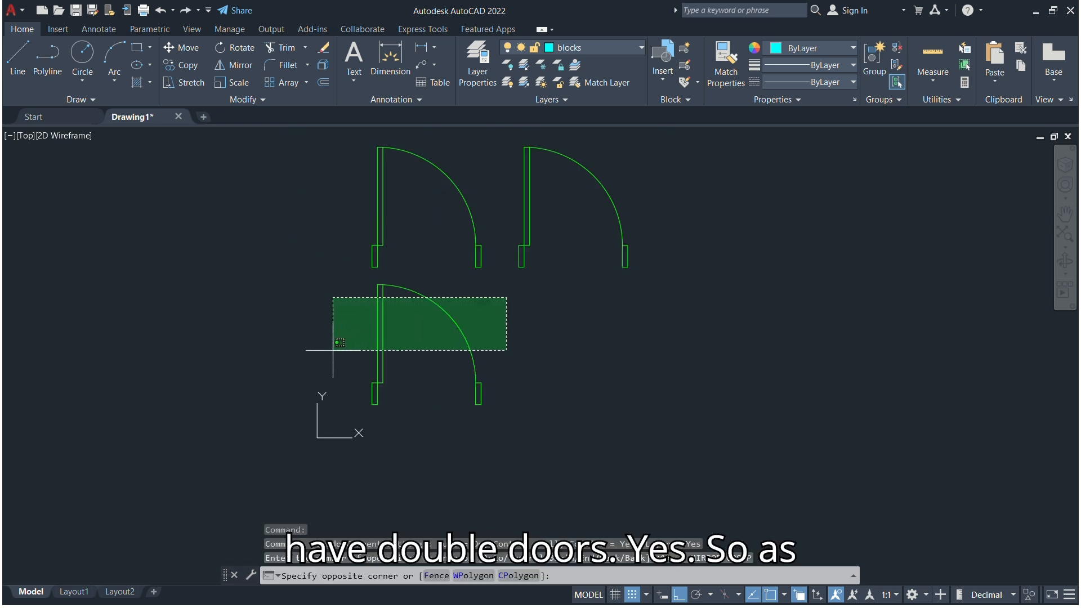
{"action": "left_click", "coordinate": [346, 385]}
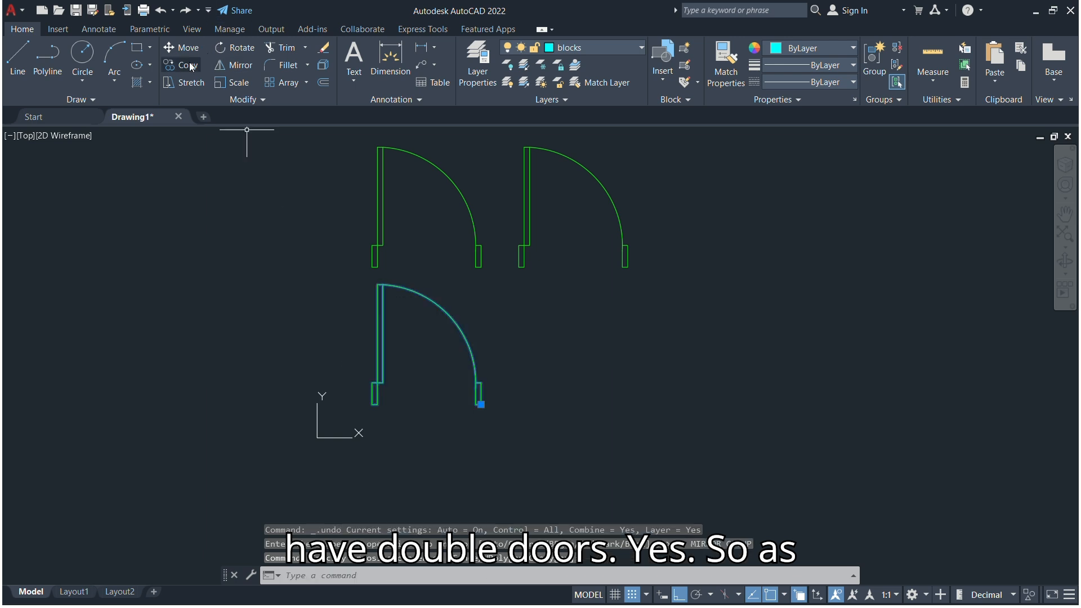
{"action": "left_click", "coordinate": [244, 68]}
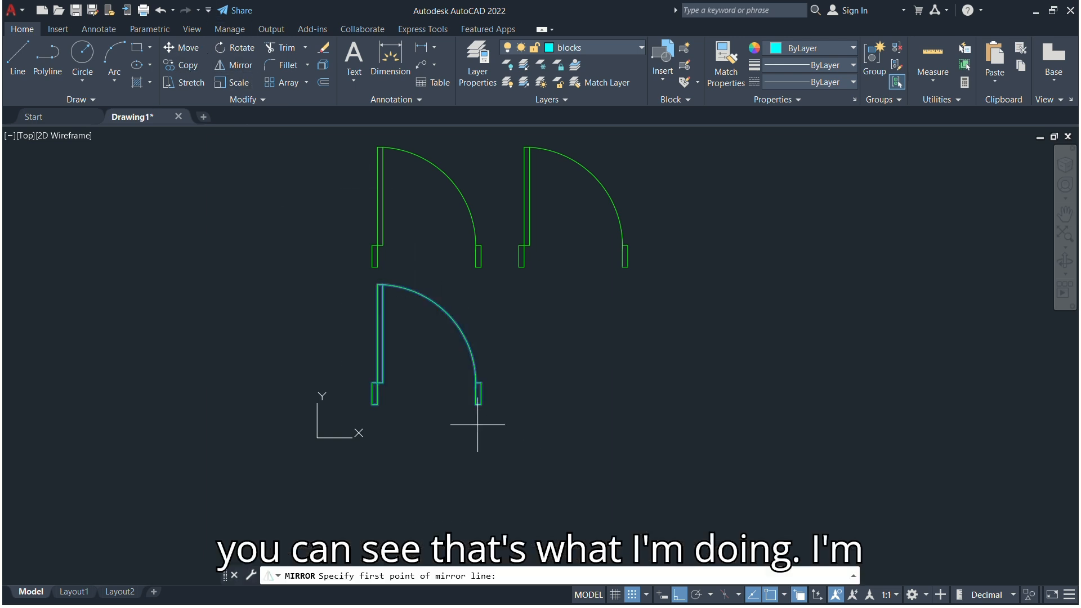
{"action": "left_click", "coordinate": [477, 395]}
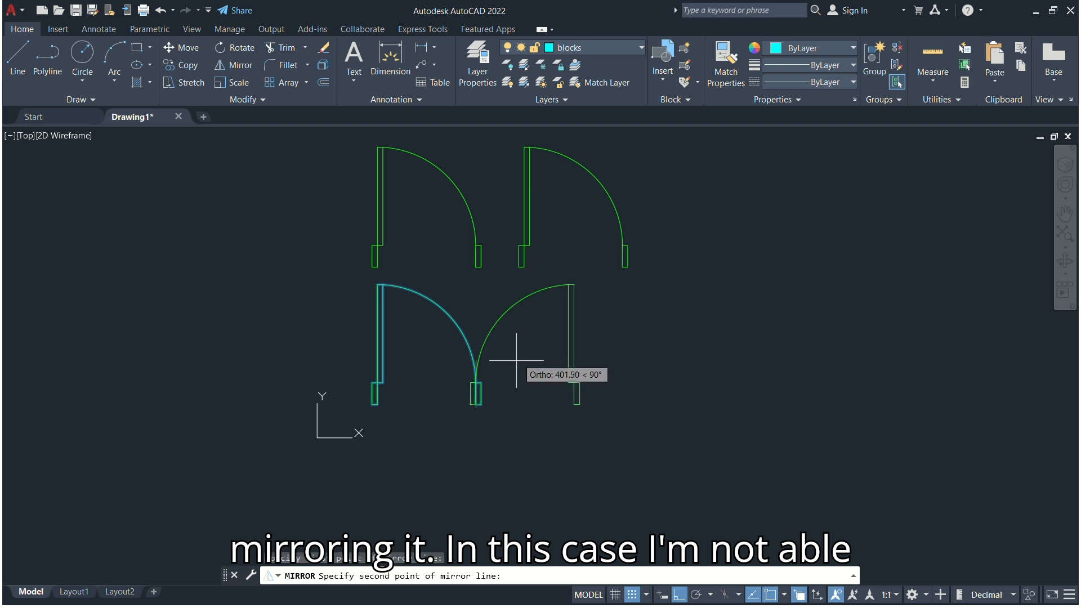
{"action": "left_click", "coordinate": [517, 358]}
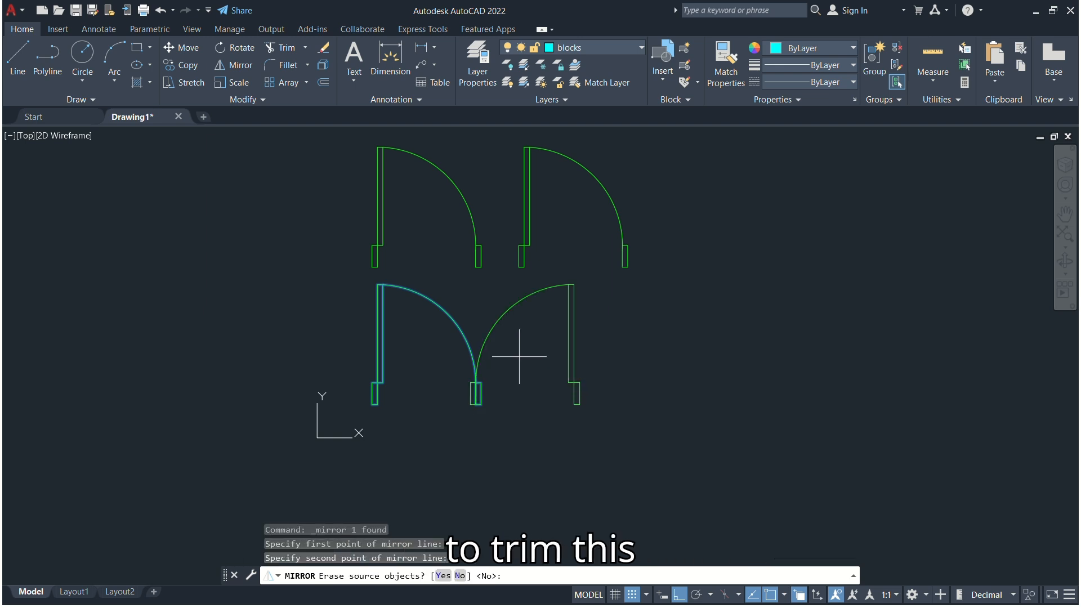
{"action": "key", "text": "Return"}
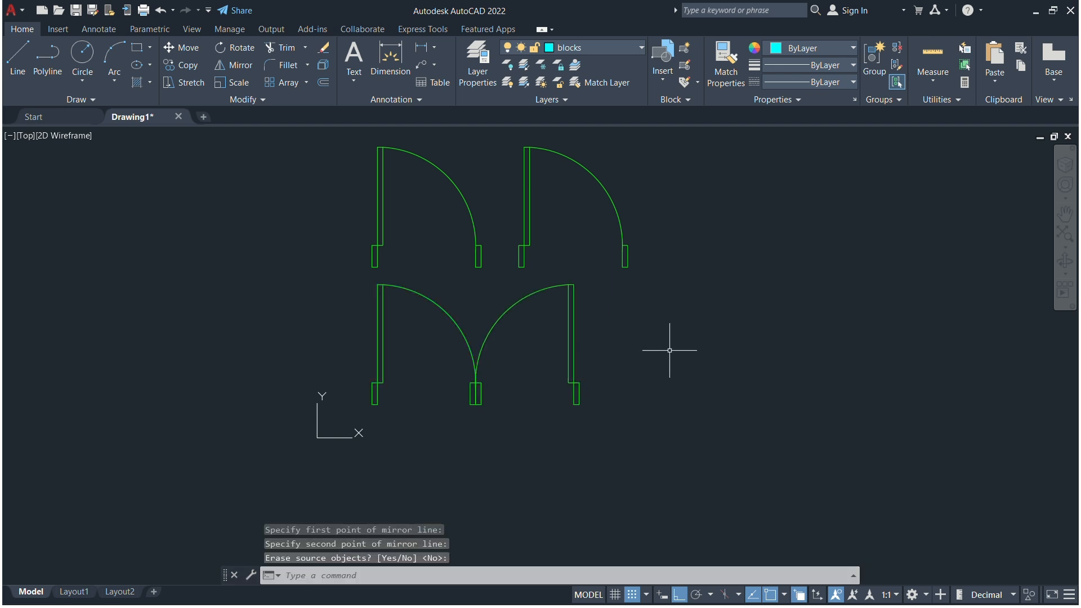
Try to trim the overlapping jambs where the two mirrored door blocks meet.
{"action": "left_click", "coordinate": [276, 47]}
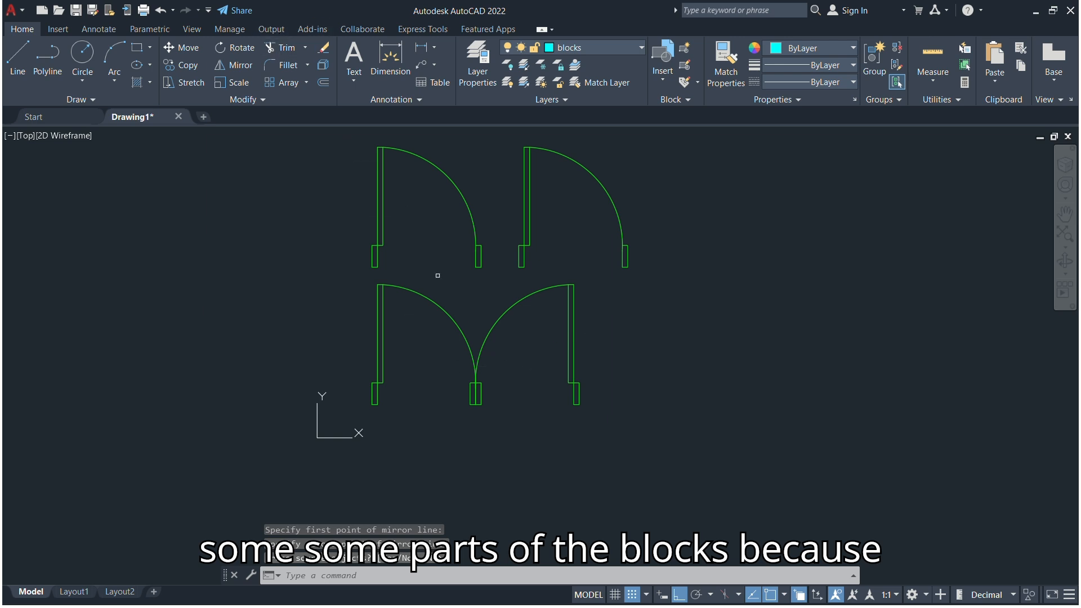
{"action": "scroll", "coordinate": [494, 376], "scroll_direction": "up", "scroll_amount": 4}
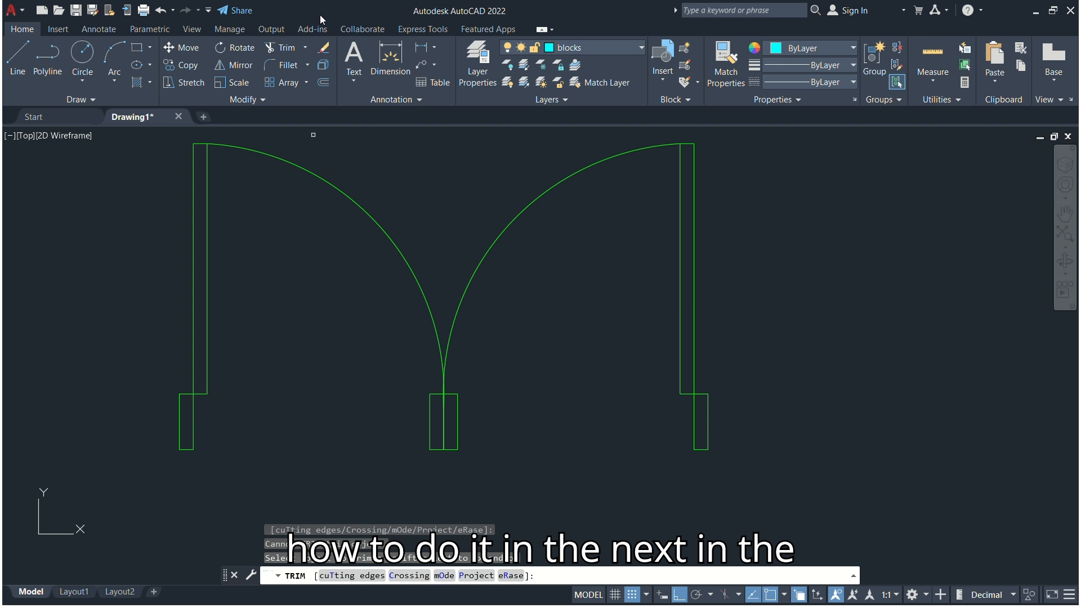
{"action": "scroll", "coordinate": [603, 300], "scroll_direction": "down", "scroll_amount": 5}
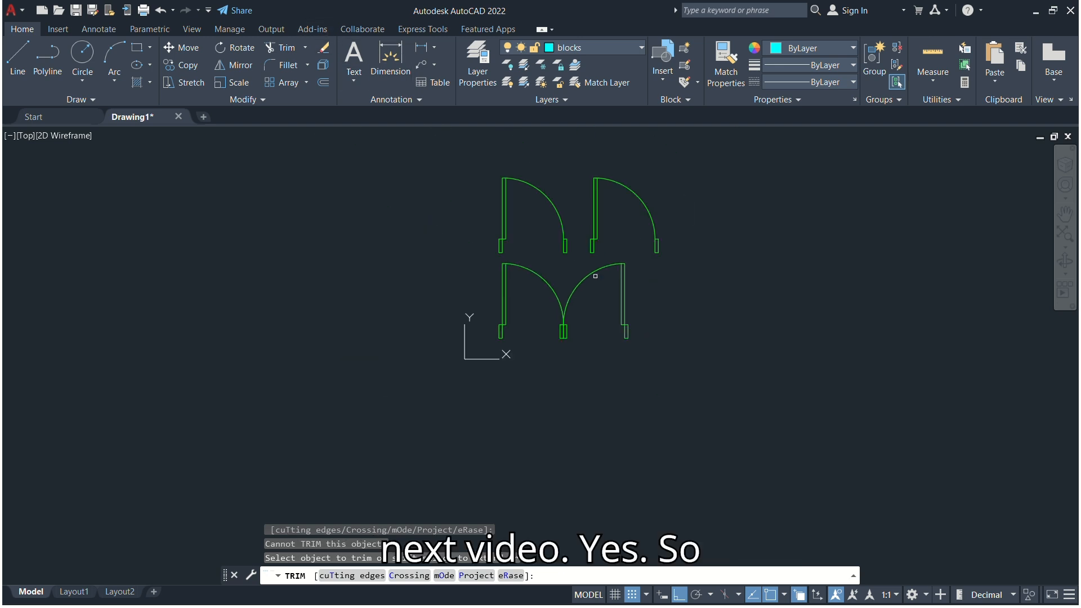
{"action": "key", "text": "Escape"}
{"action": "scroll", "coordinate": [600, 288], "scroll_direction": "up", "scroll_amount": 6}
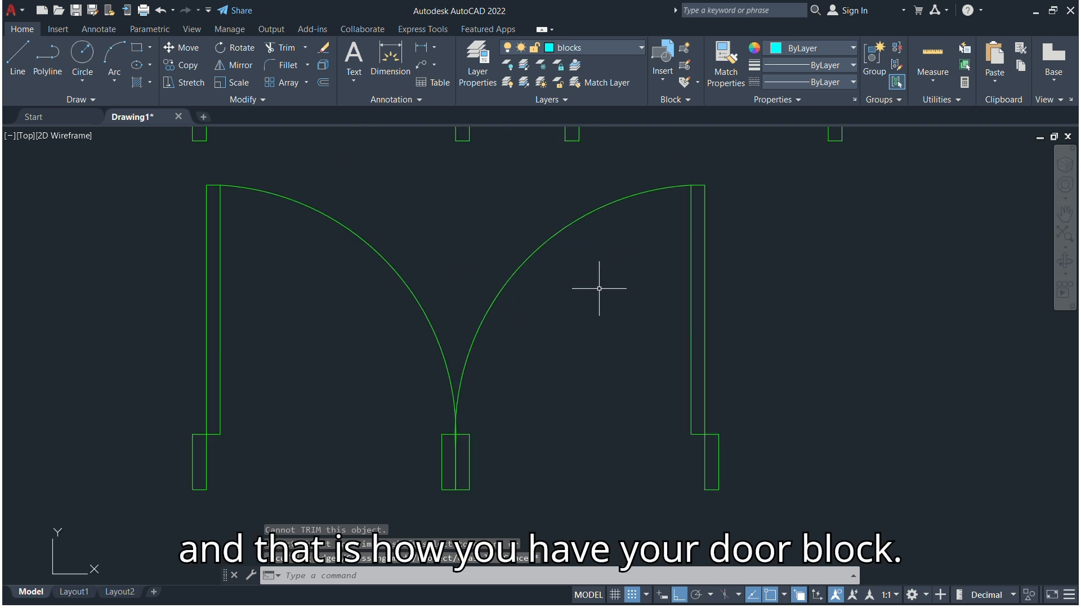
{"action": "scroll", "coordinate": [599, 288], "scroll_direction": "down", "scroll_amount": 5}
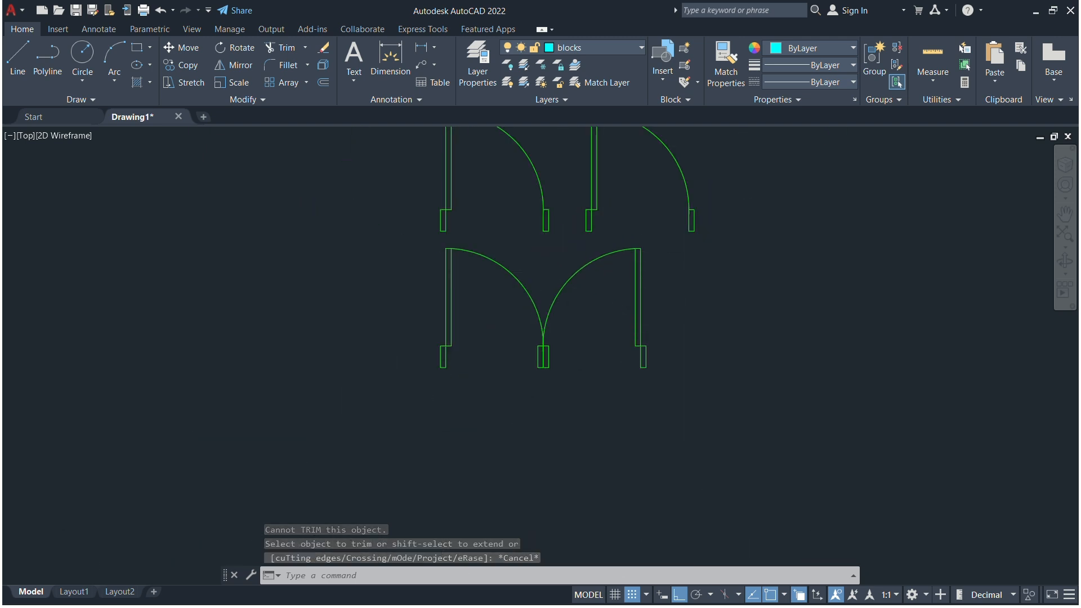
{"action": "scroll", "coordinate": [532, 368], "scroll_direction": "down", "scroll_amount": 2}
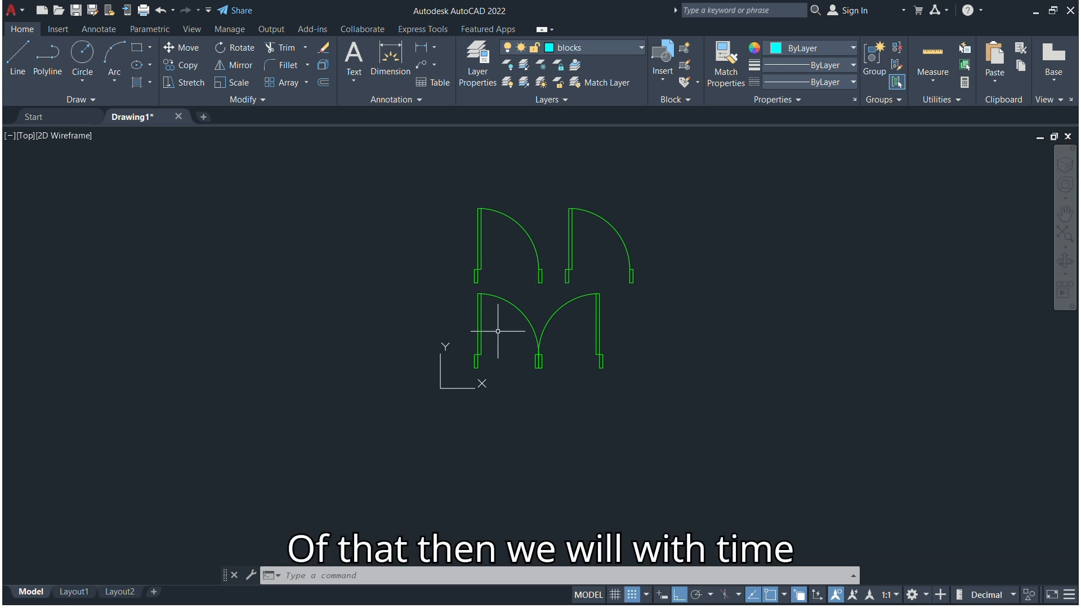
{"action": "scroll", "coordinate": [498, 330], "scroll_direction": "up", "scroll_amount": 3}
{"action": "scroll", "coordinate": [498, 330], "scroll_direction": "down", "scroll_amount": 2}
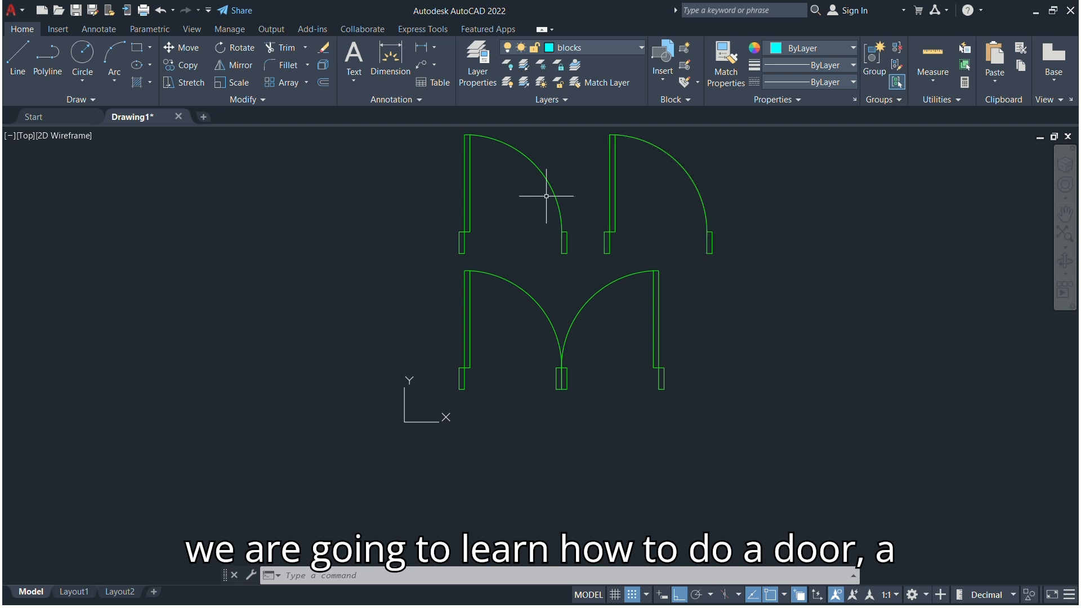
Mirror the upper-right door block about a vertical line through its right jamb's lower-right corner, erasing the source object.
{"action": "left_click", "coordinate": [614, 195]}
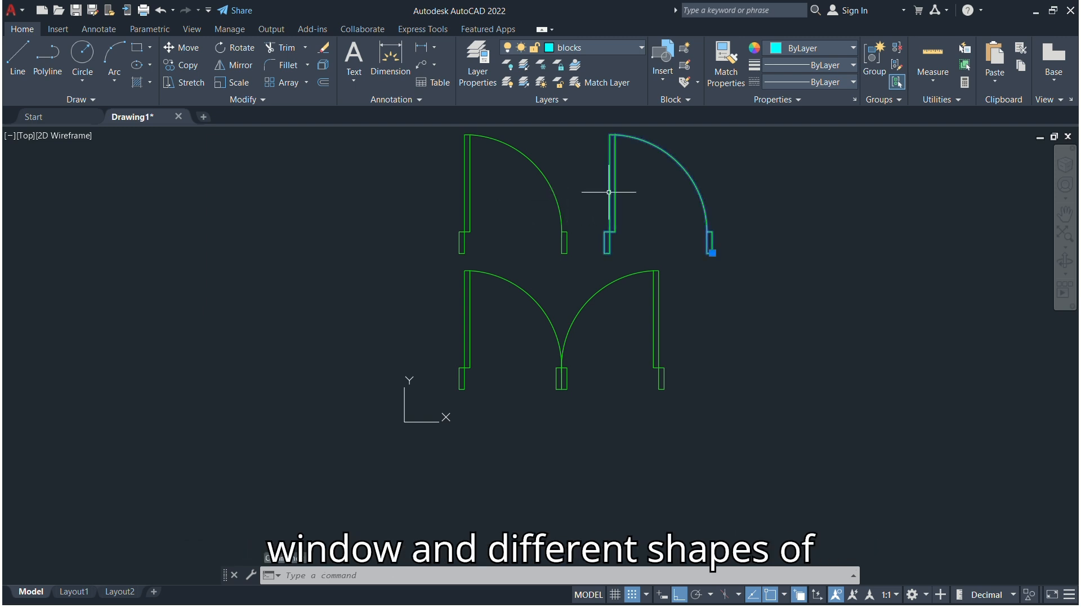
{"action": "left_click", "coordinate": [232, 69]}
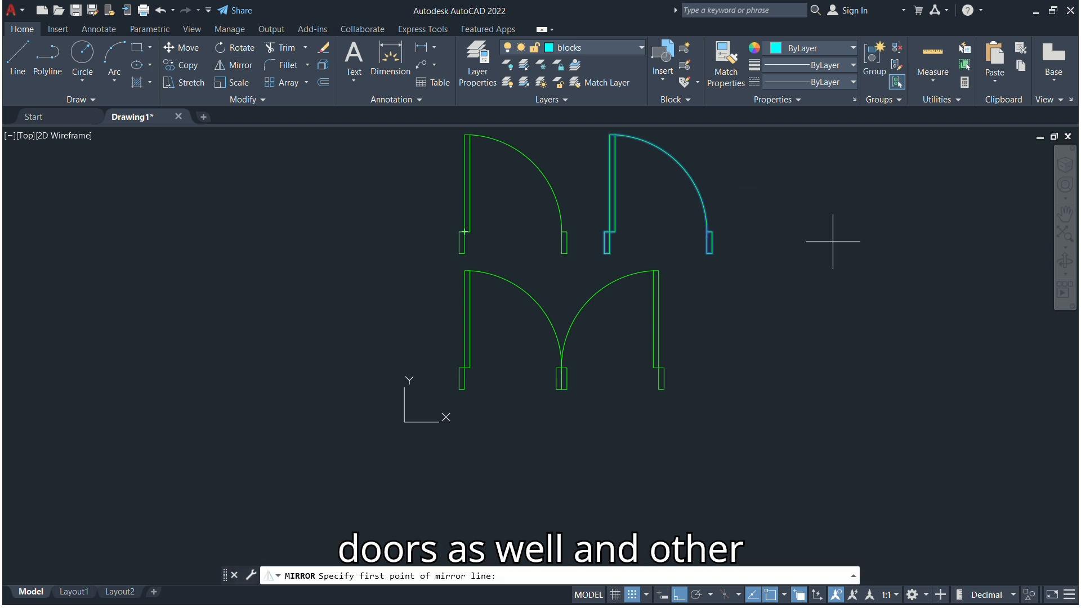
{"action": "left_click", "coordinate": [713, 253]}
{"action": "left_click", "coordinate": [723, 190]}
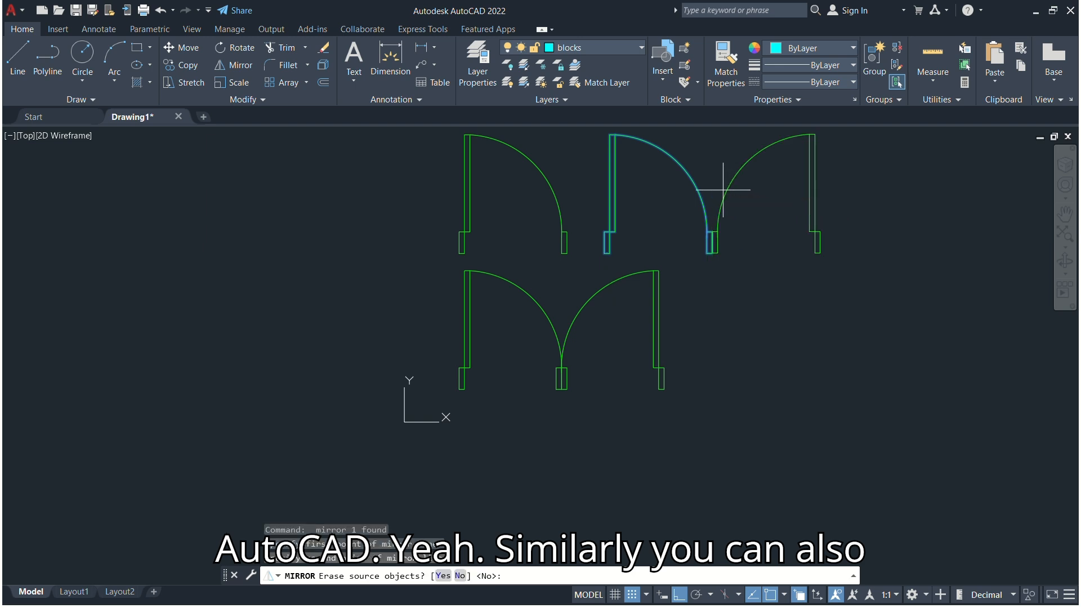
{"action": "left_click", "coordinate": [442, 576]}
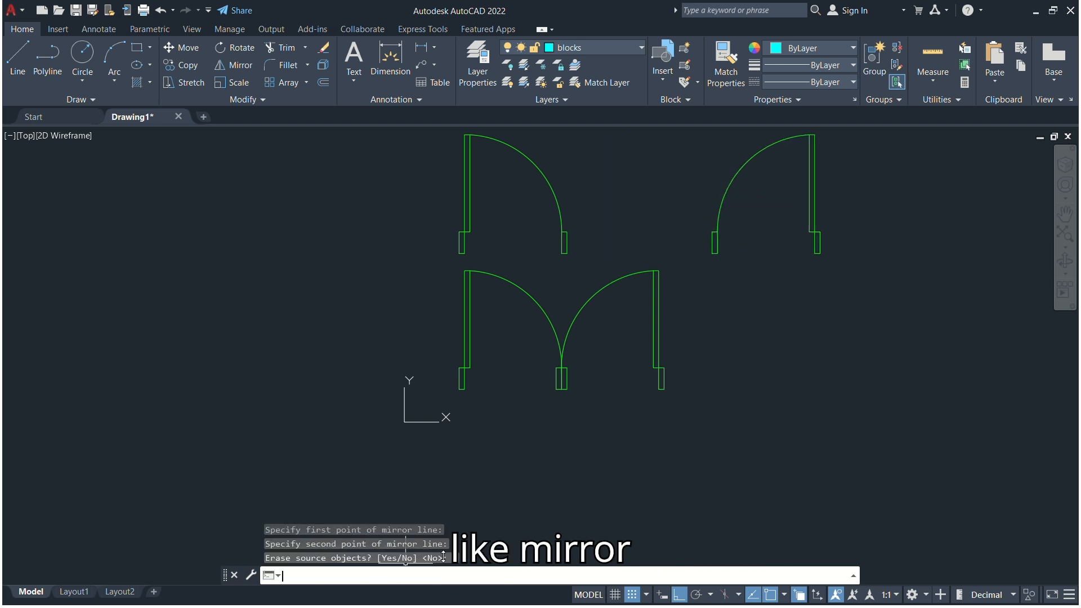
{"action": "scroll", "coordinate": [641, 254], "scroll_direction": "down", "scroll_amount": 4}
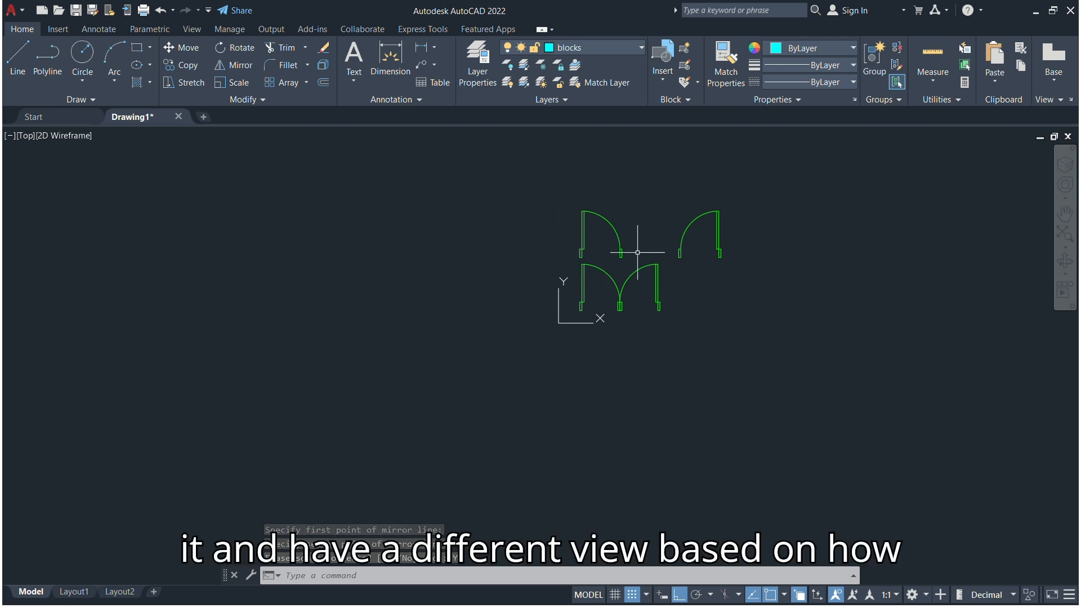
{"action": "scroll", "coordinate": [670, 239], "scroll_direction": "up", "scroll_amount": 6}
{"action": "scroll", "coordinate": [670, 243], "scroll_direction": "down", "scroll_amount": 4}
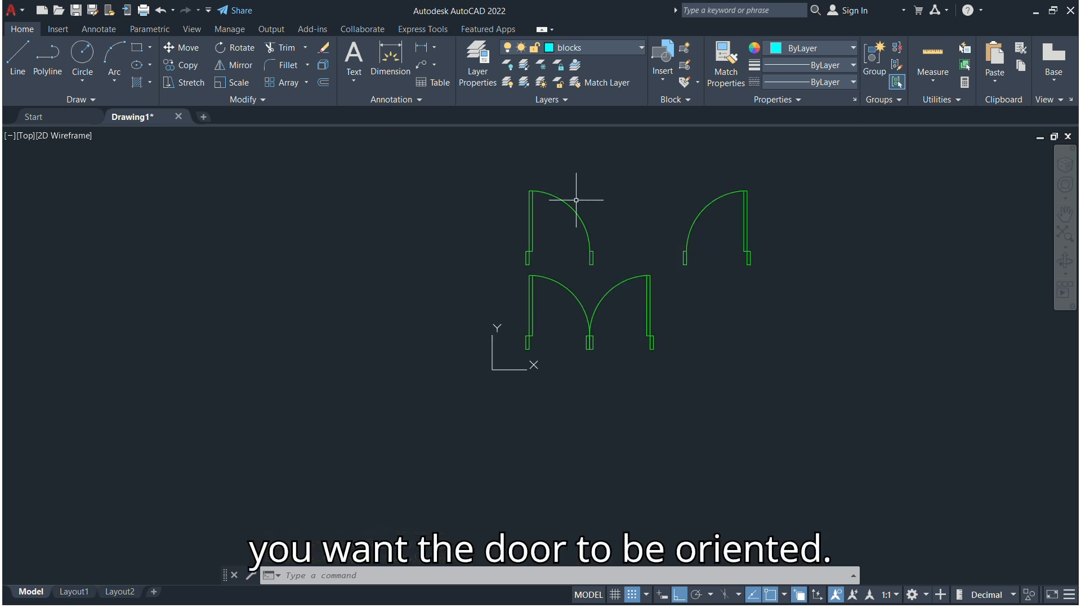